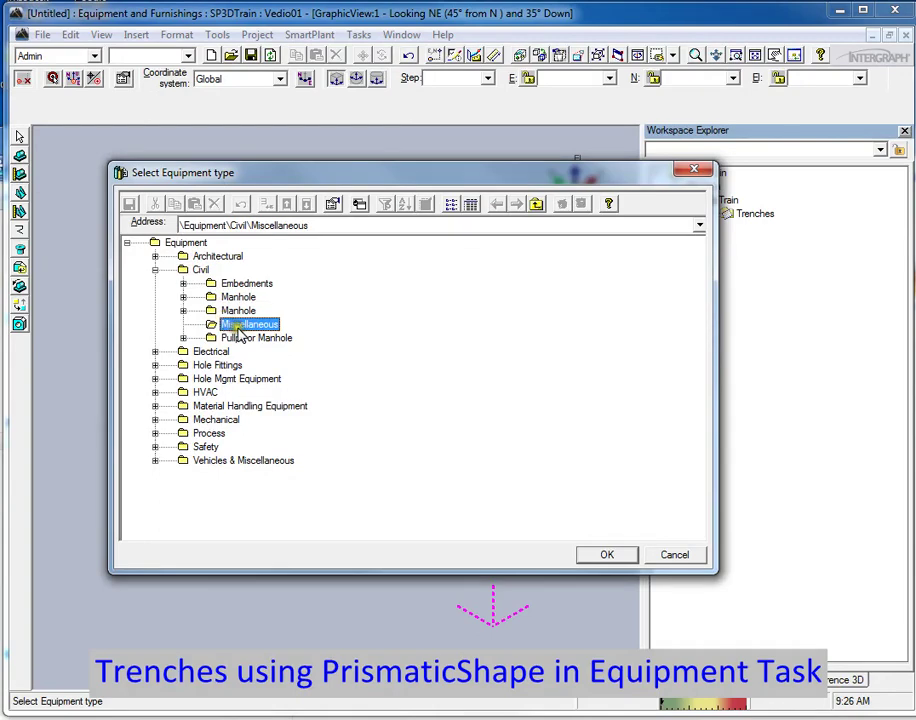
Create a Civil Miscellaneous design equipment named "Direct Buried Trenches" with the User Defined name rule.
{"action": "left_click", "coordinate": [604, 555]}
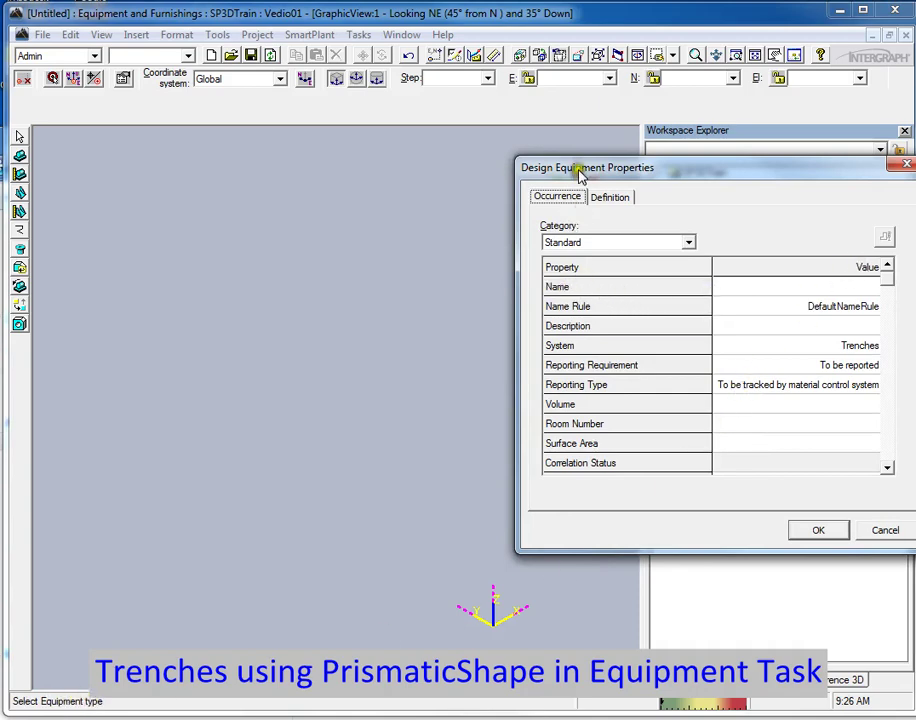
{"action": "left_click_drag", "start_coordinate": [580, 175], "coordinate": [396, 170]}
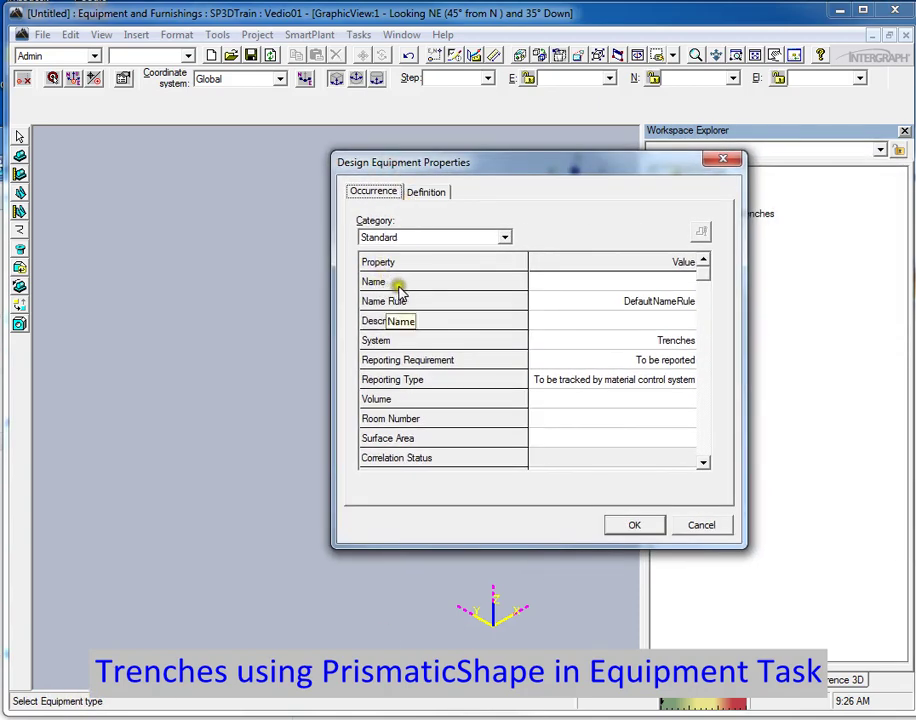
{"action": "left_click", "coordinate": [632, 281]}
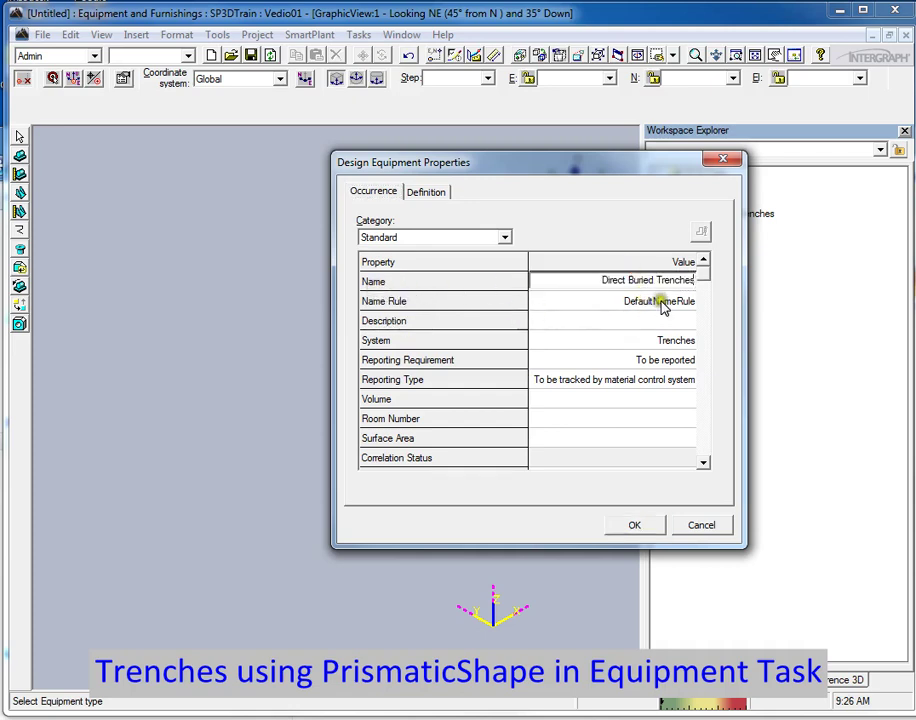
{"action": "left_click", "coordinate": [665, 301]}
{"action": "left_click", "coordinate": [666, 301]}
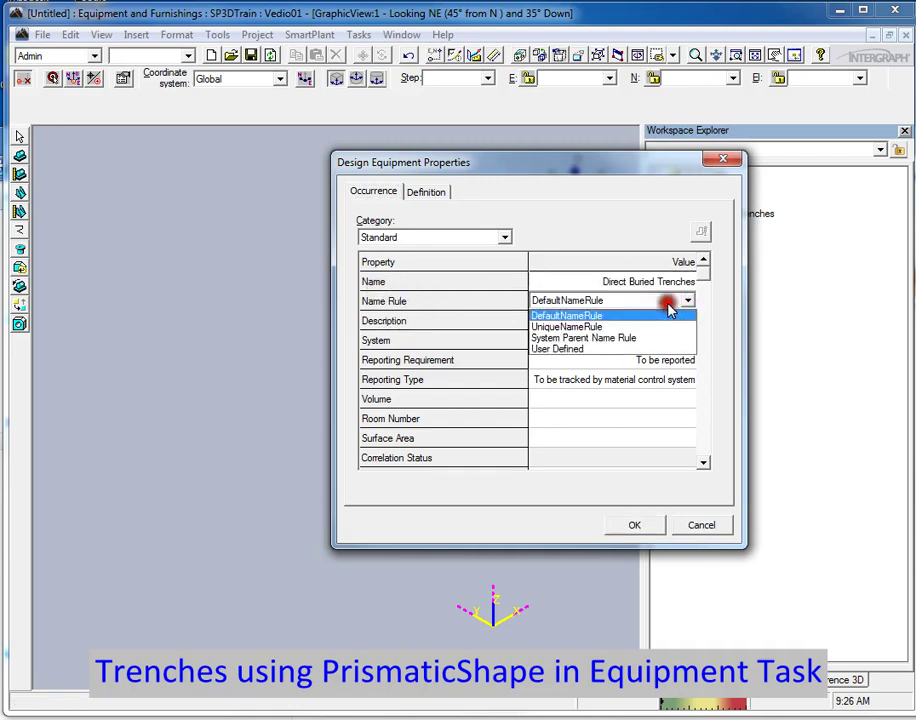
{"action": "left_click", "coordinate": [600, 348]}
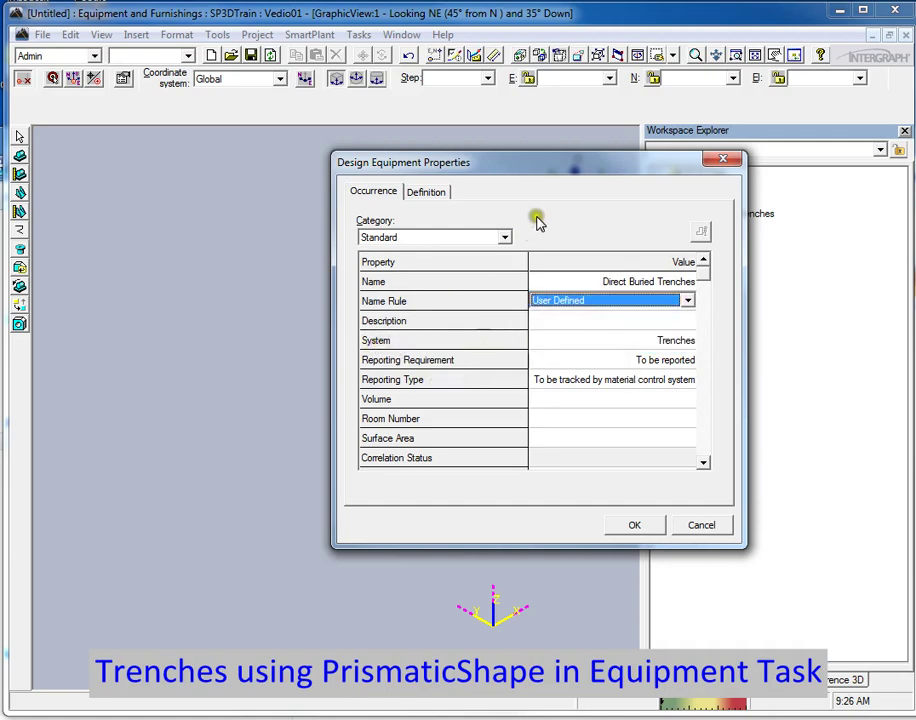
{"action": "left_click_drag", "start_coordinate": [536, 168], "coordinate": [385, 158]}
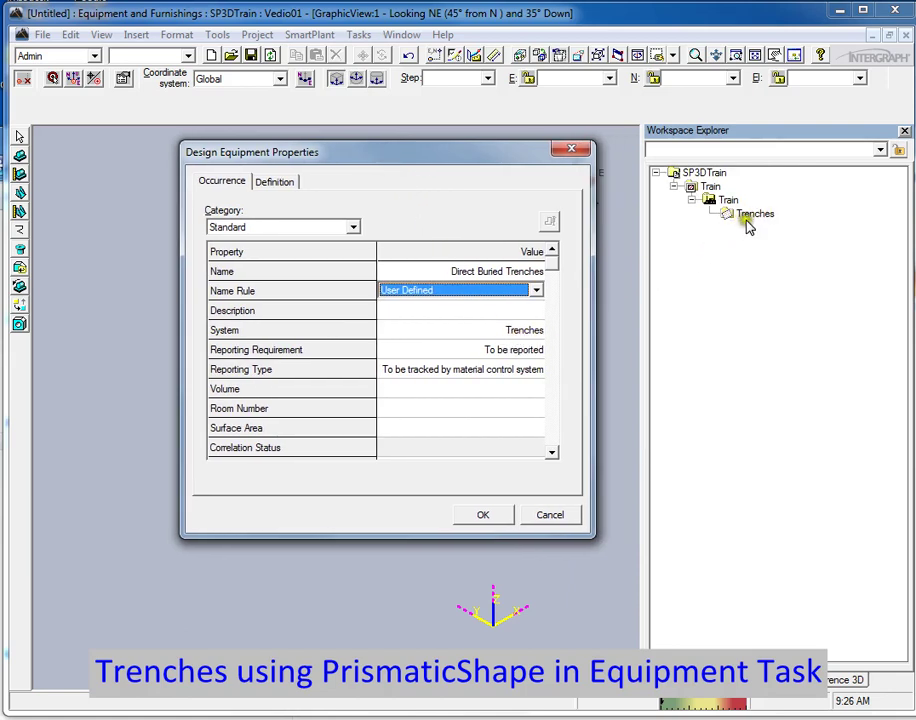
{"action": "left_click", "coordinate": [481, 515]}
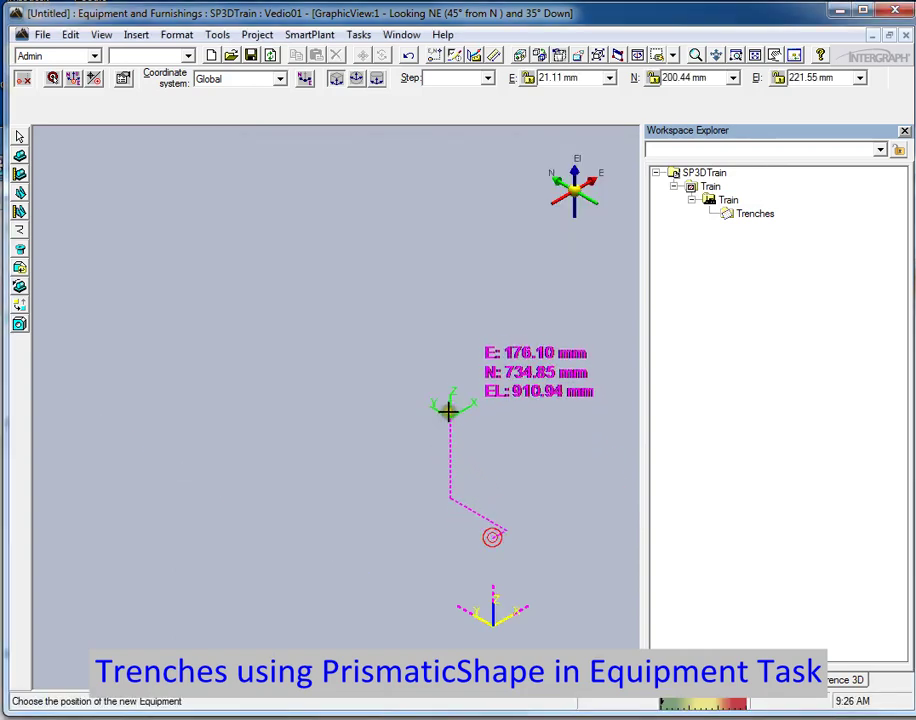
Place the new equipment at E 1000 mm, N 1000 mm and El 0 mm.
{"action": "left_click", "coordinate": [73, 78]}
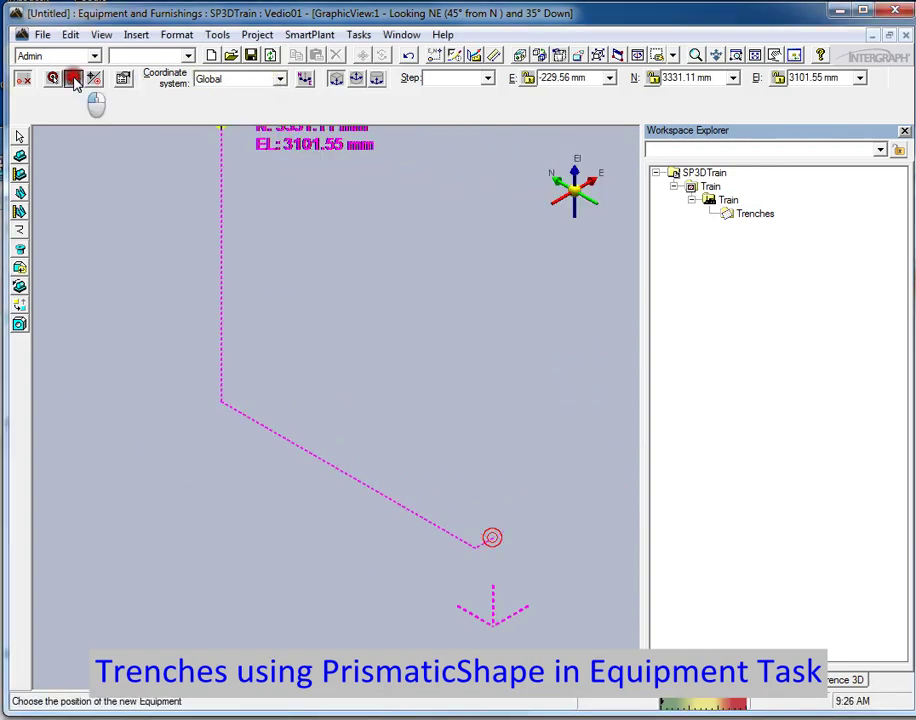
{"action": "left_click", "coordinate": [610, 78]}
{"action": "left_click", "coordinate": [580, 102]}
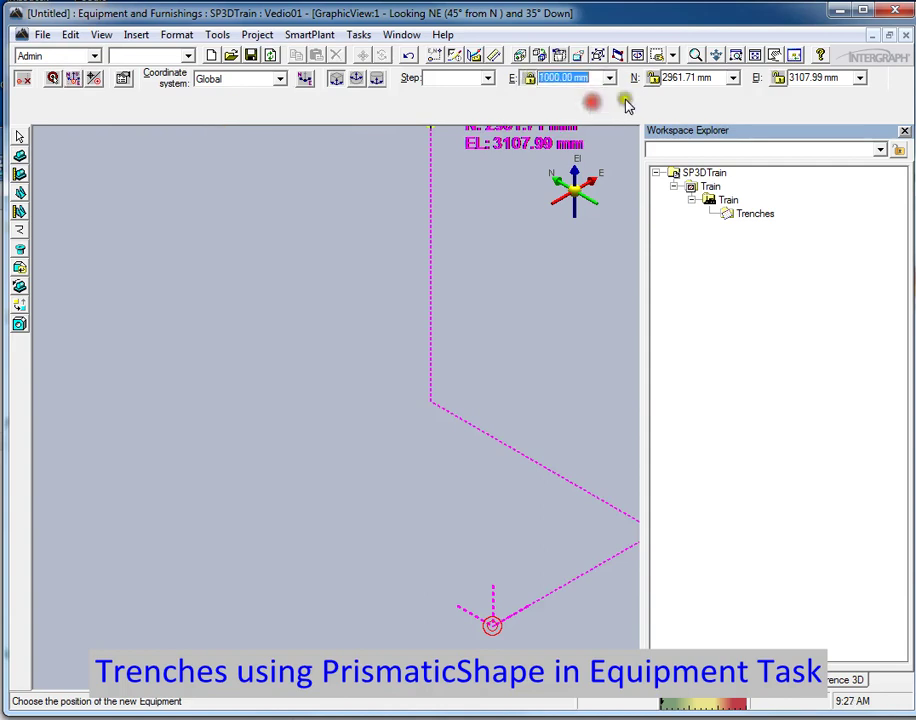
{"action": "left_click", "coordinate": [733, 77]}
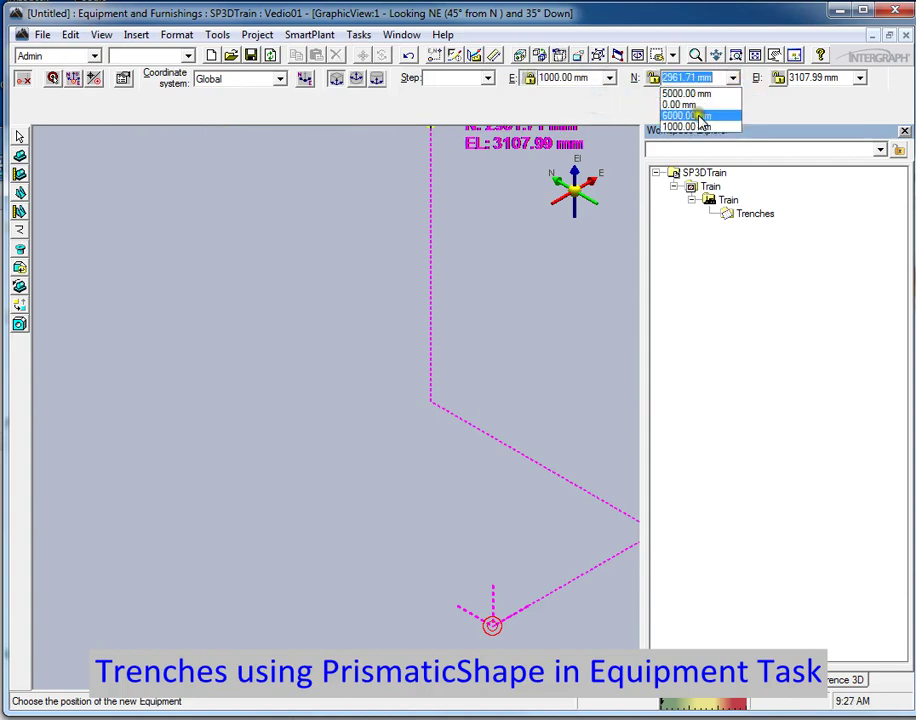
{"action": "left_click", "coordinate": [700, 126]}
{"action": "left_click", "coordinate": [858, 78]}
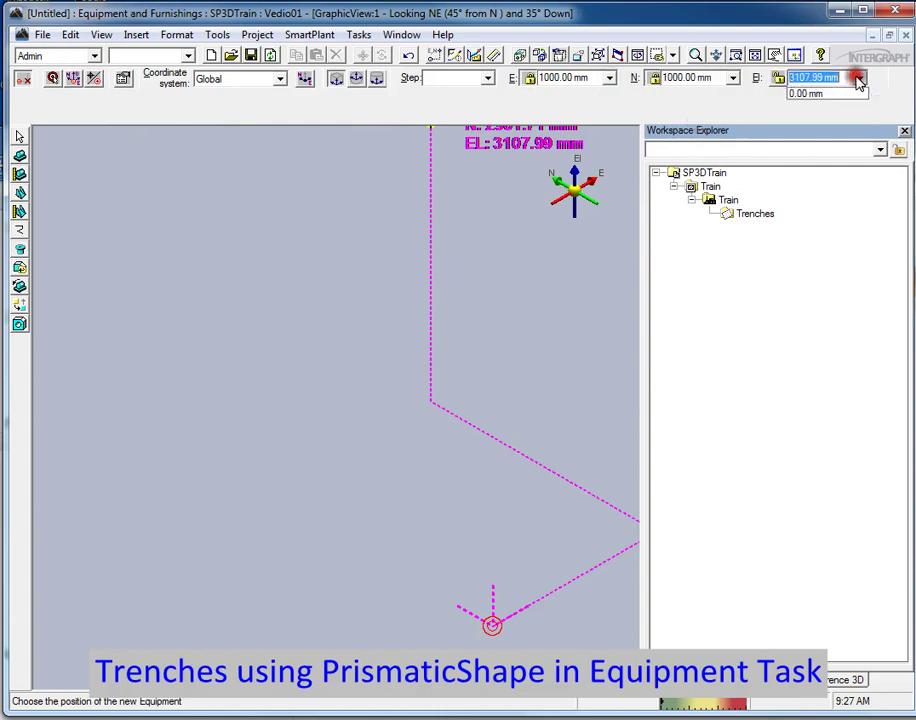
{"action": "left_click", "coordinate": [812, 93]}
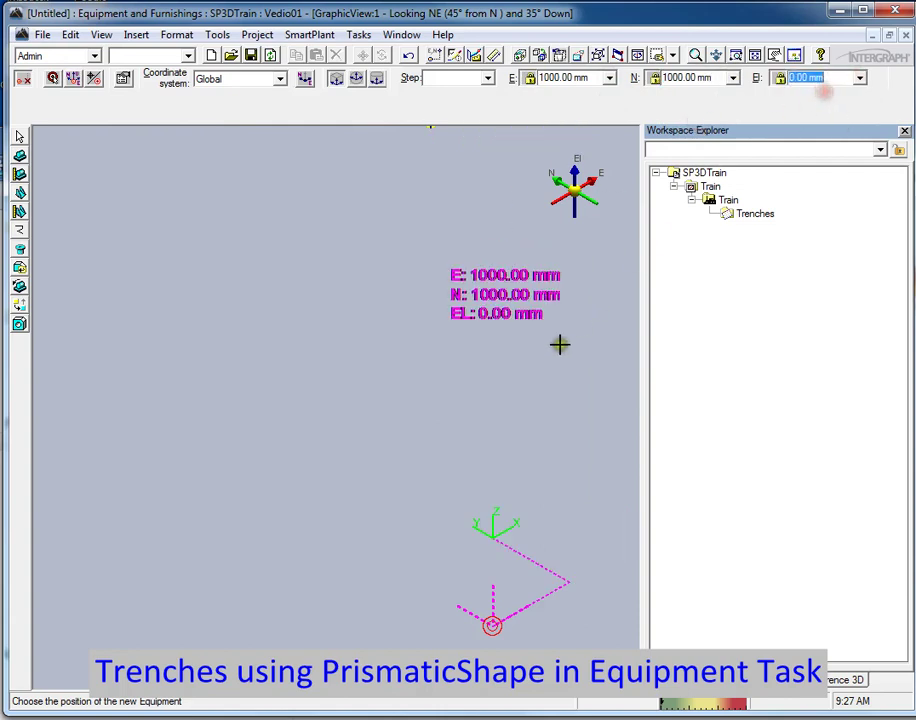
{"action": "left_click", "coordinate": [502, 357]}
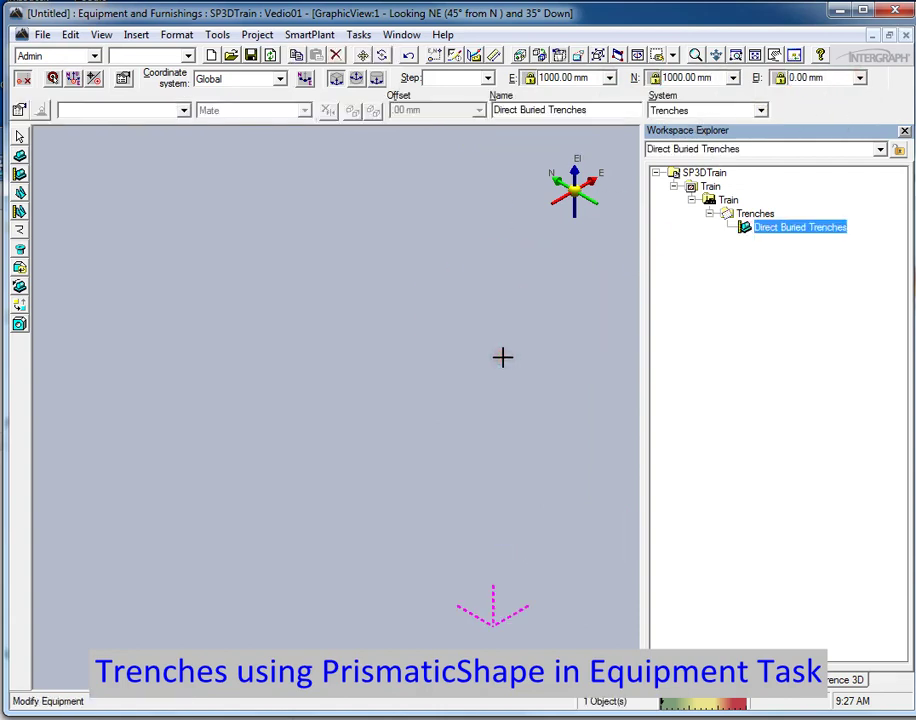
{"action": "key", "text": "Escape"}
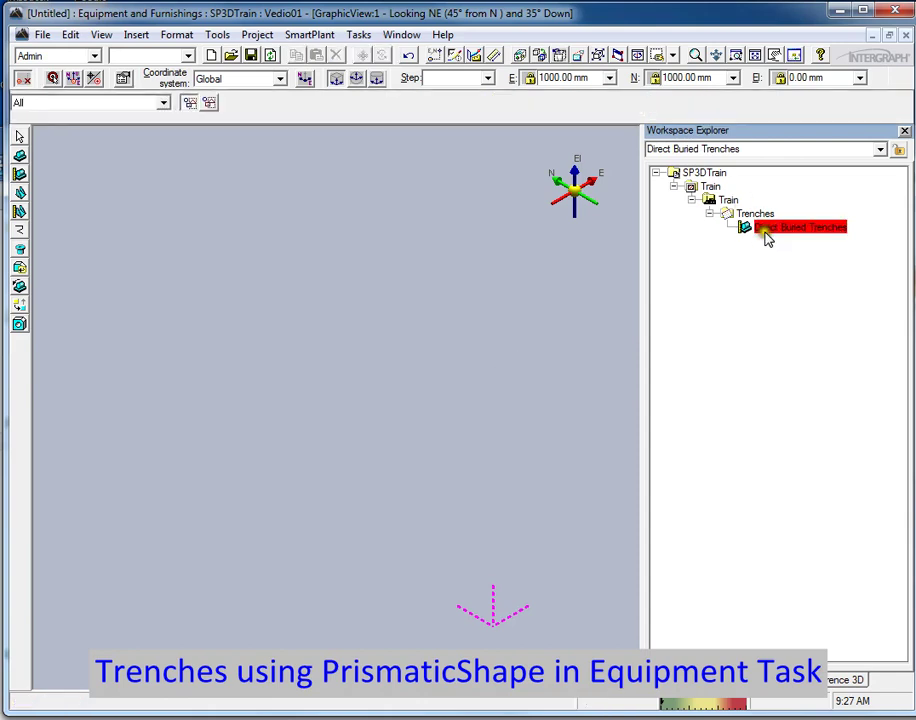
Select the Direct Buried Trenches equipment and switch the graphic view to Top.
{"action": "left_click", "coordinate": [762, 238]}
{"action": "left_click", "coordinate": [675, 57]}
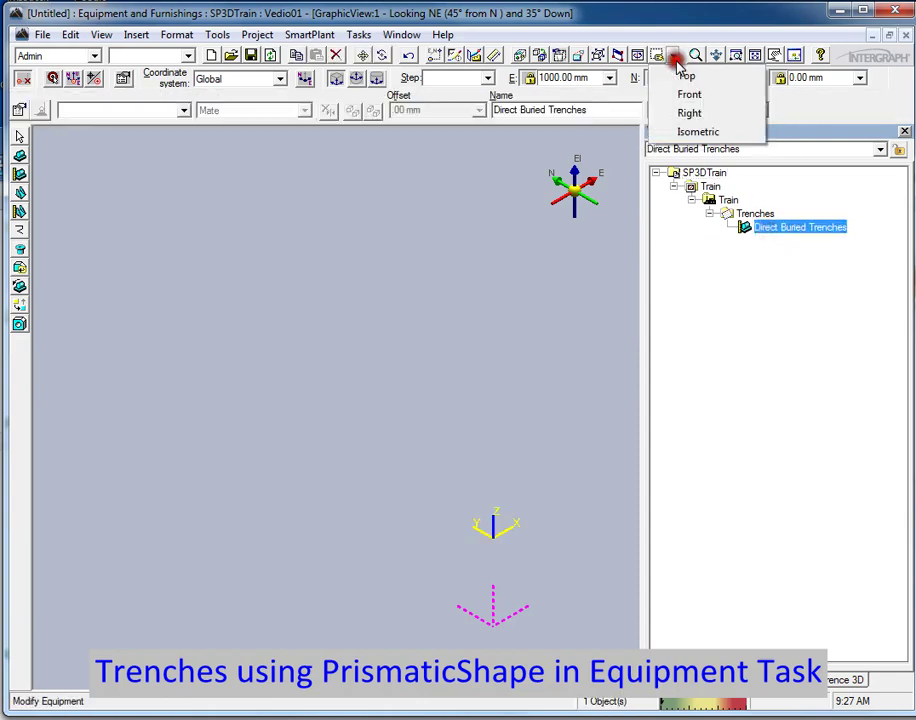
{"action": "left_click", "coordinate": [678, 78]}
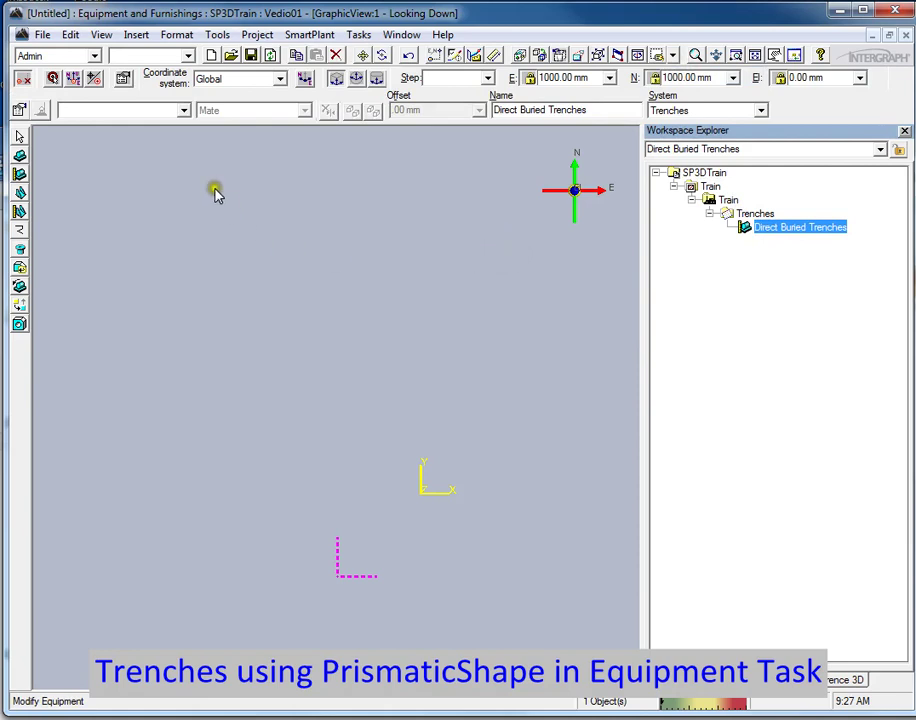
Make the Direct Buried Trenches equipment the active coordinate system for PinPoint.
{"action": "left_click", "coordinate": [280, 80]}
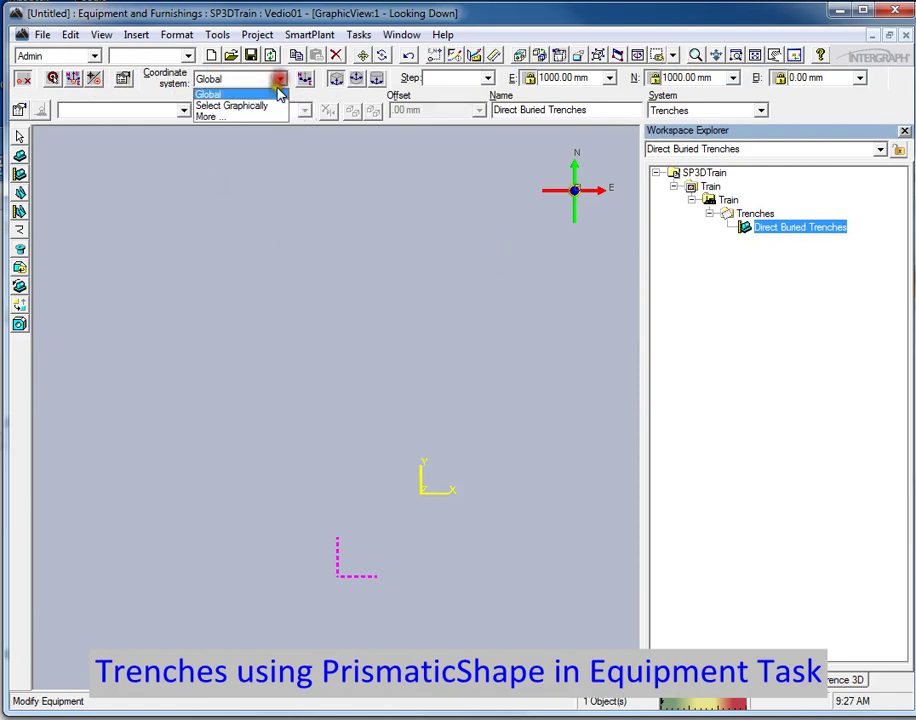
{"action": "left_click", "coordinate": [263, 118]}
{"action": "left_click", "coordinate": [8, 62]}
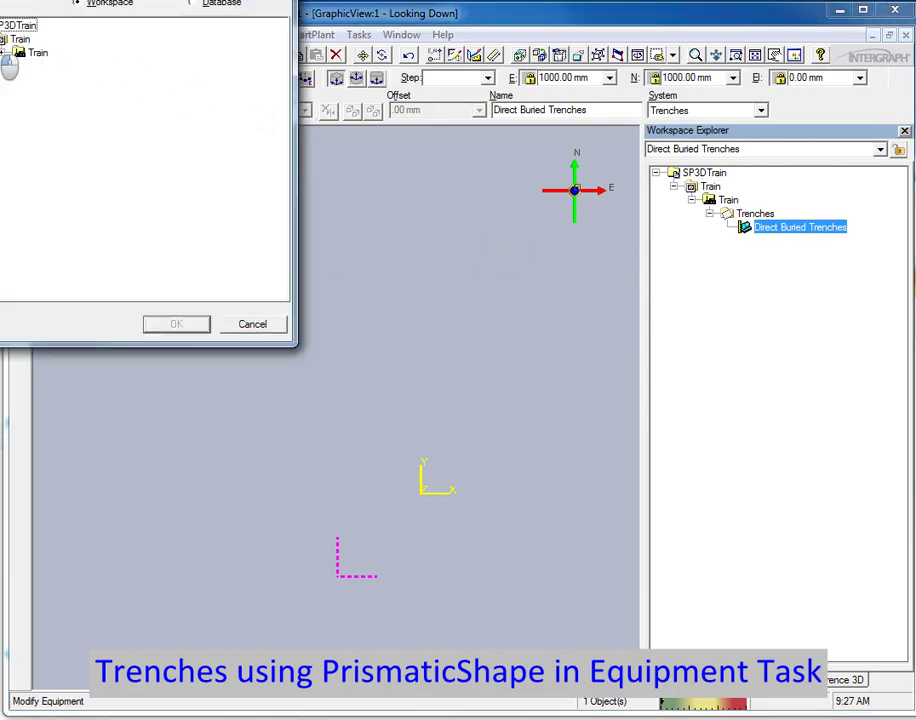
{"action": "left_click", "coordinate": [5, 53]}
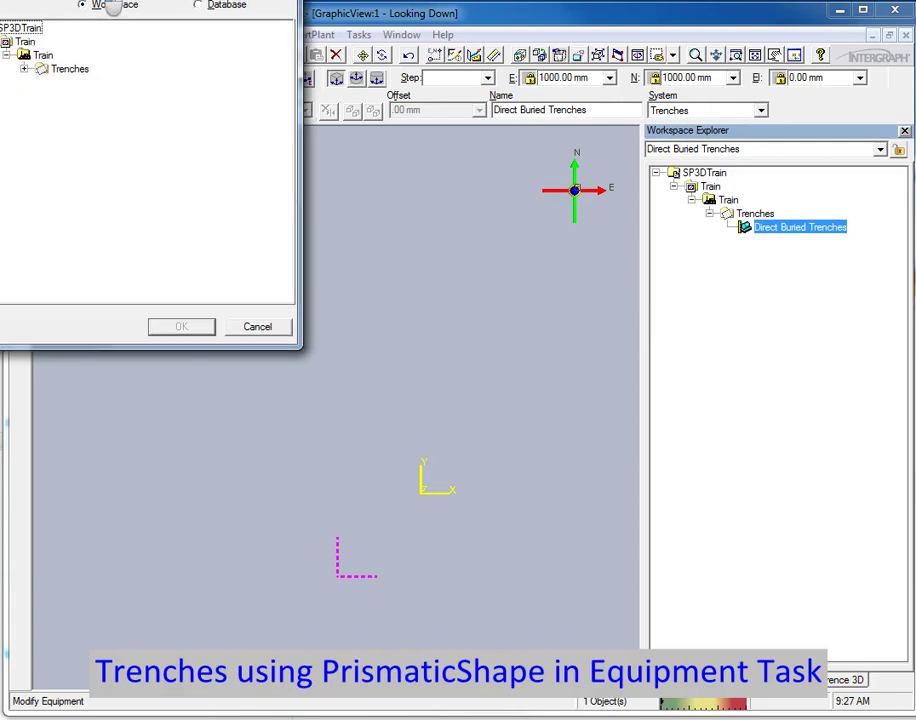
{"action": "left_click_drag", "start_coordinate": [100, 5], "coordinate": [158, 27]}
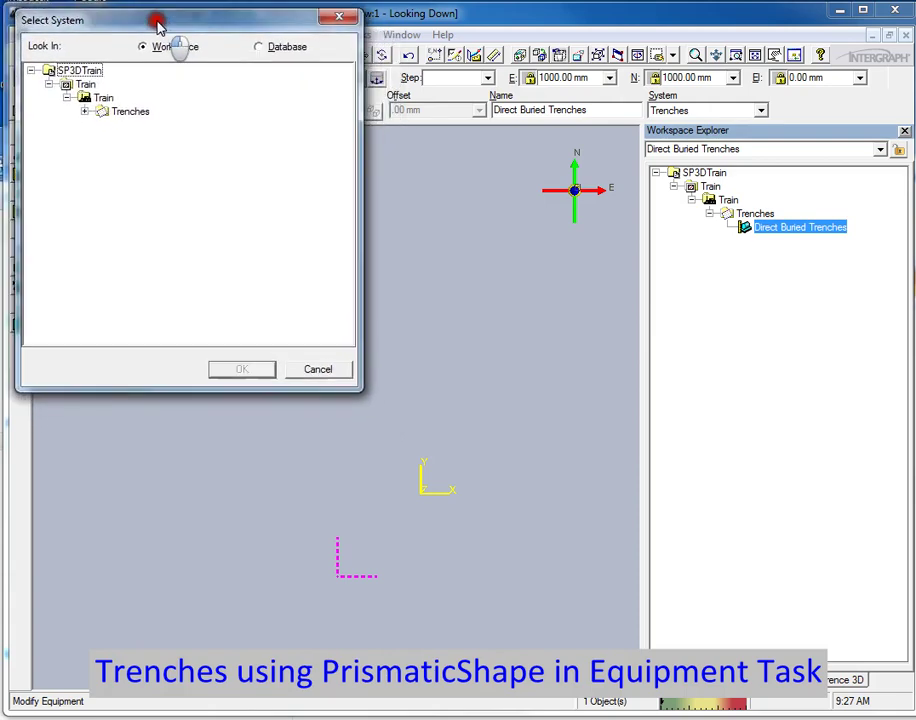
{"action": "left_click", "coordinate": [86, 111]}
{"action": "left_click", "coordinate": [133, 126]}
{"action": "left_click", "coordinate": [242, 369]}
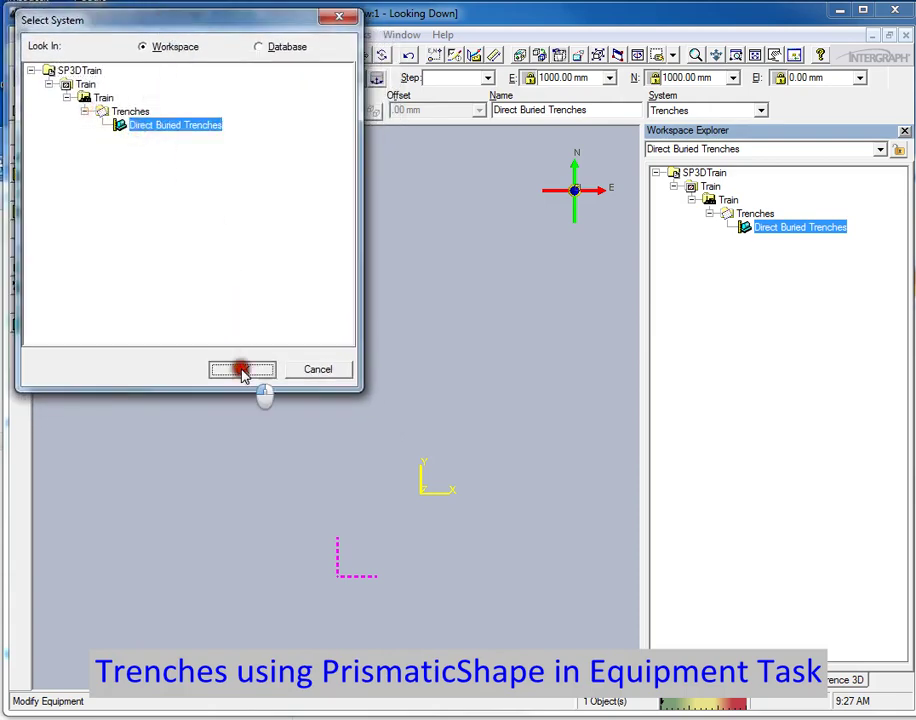
{"action": "left_click", "coordinate": [263, 117]}
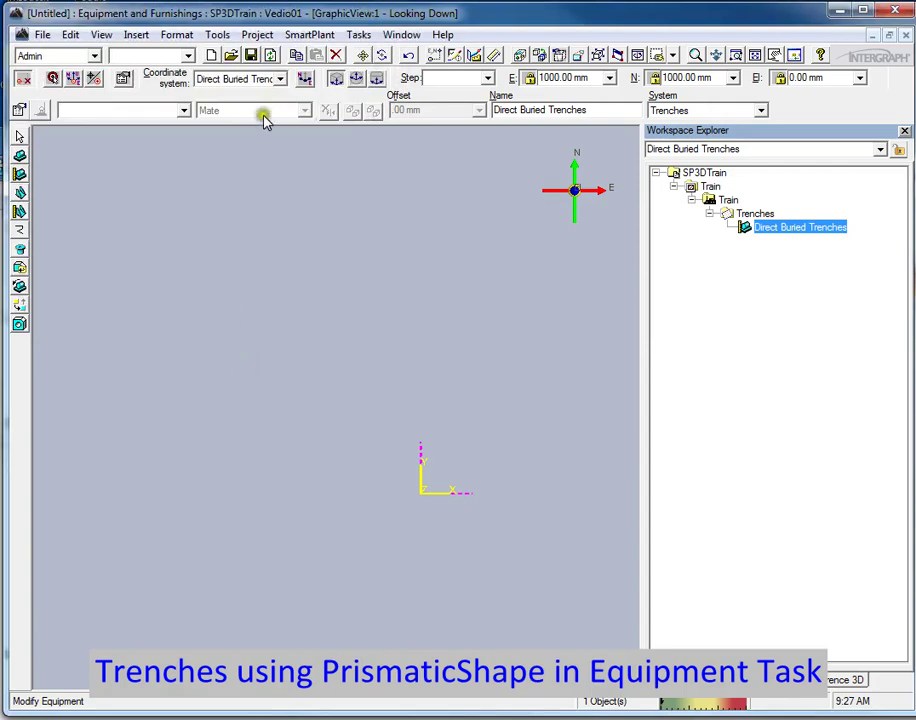
{"action": "left_click", "coordinate": [72, 77]}
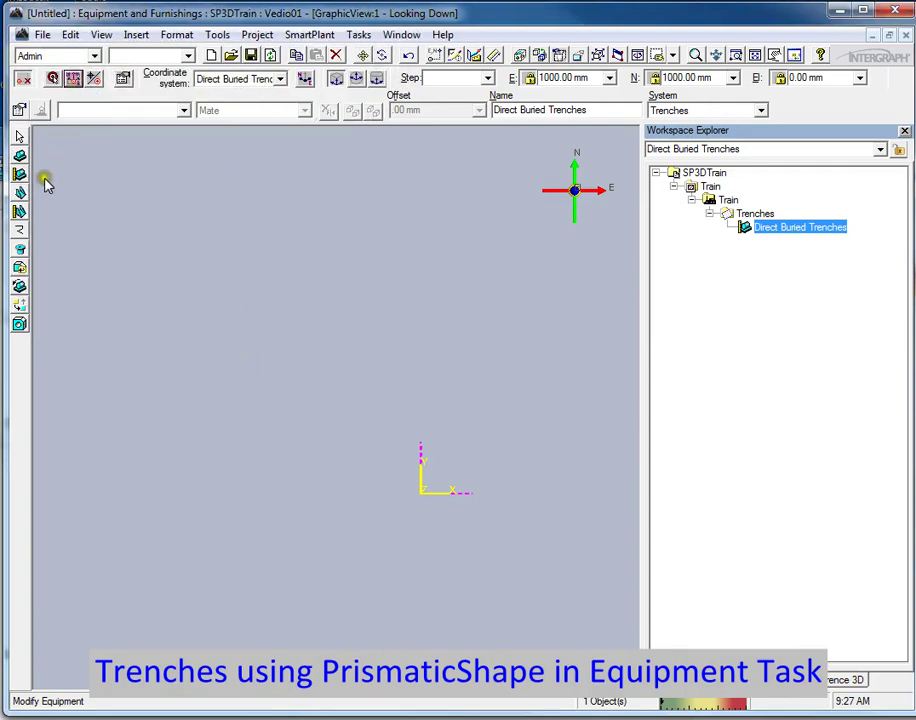
Add a PrismaticShape to the Direct Buried Trenches equipment and choose the TPUDGU cross section.
{"action": "left_click", "coordinate": [22, 231]}
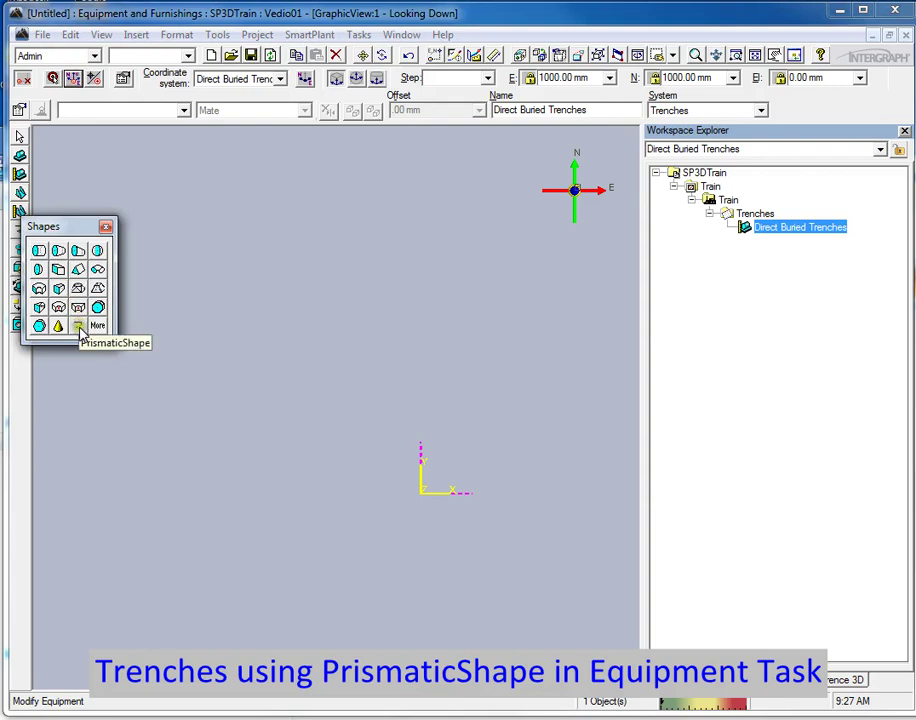
{"action": "left_click", "coordinate": [79, 327]}
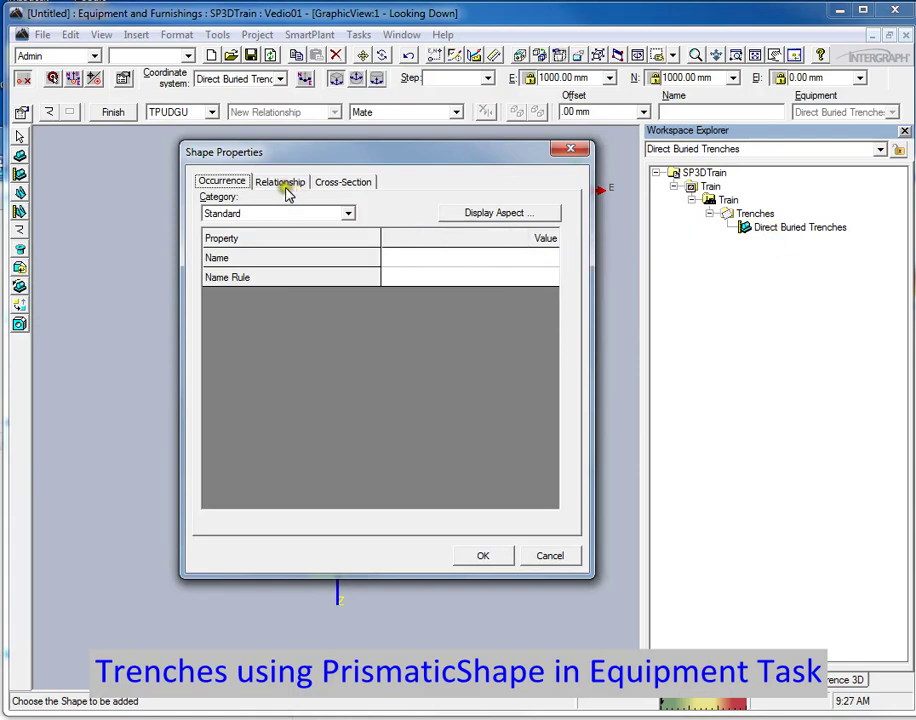
{"action": "left_click", "coordinate": [345, 183]}
{"action": "left_click", "coordinate": [521, 219]}
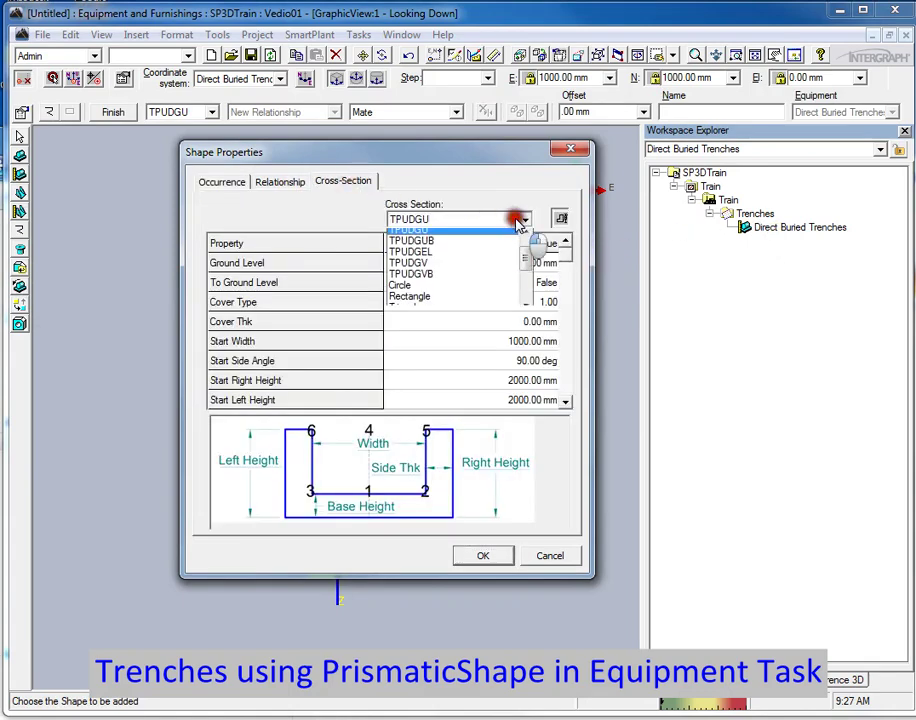
{"action": "left_click", "coordinate": [524, 240]}
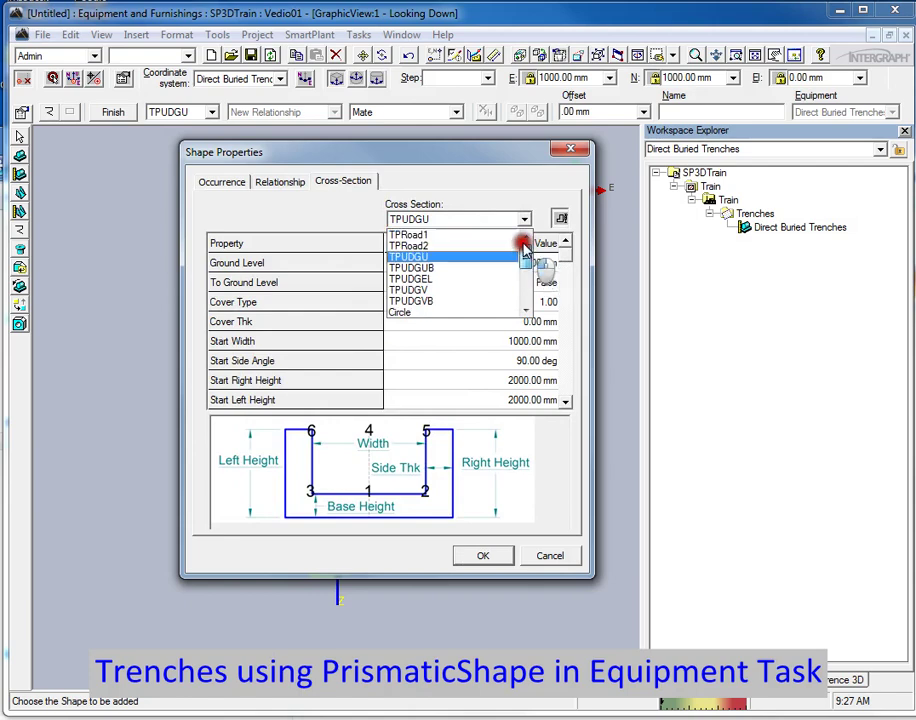
{"action": "left_click", "coordinate": [466, 259]}
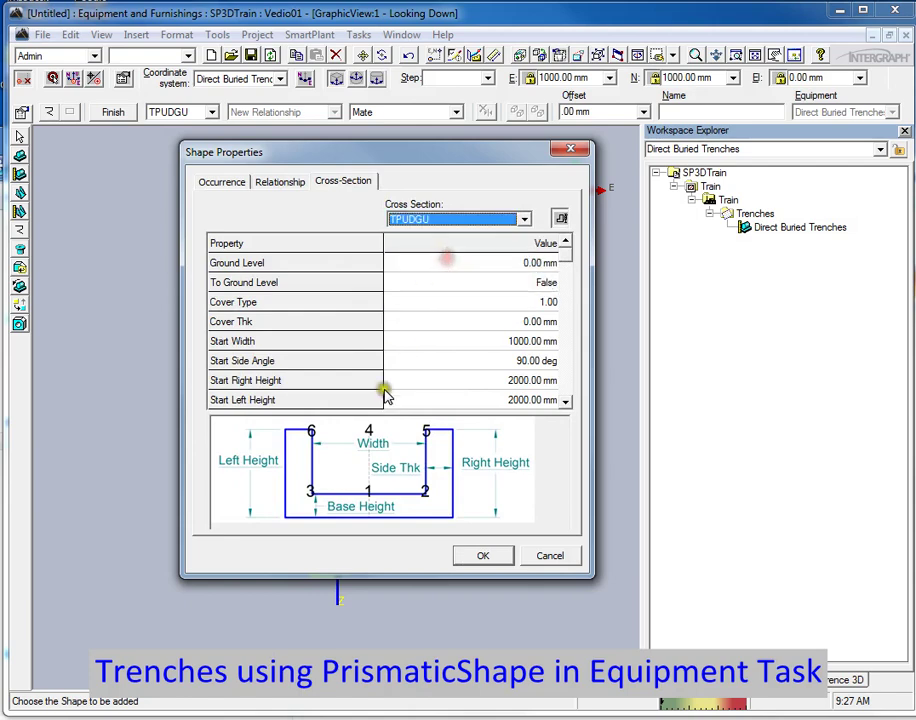
Set the cross section's start right height to 1000 mm, edit the start left height, and accept the shape properties.
{"action": "left_click", "coordinate": [566, 404]}
{"action": "left_click", "coordinate": [566, 404]}
{"action": "left_click", "coordinate": [566, 404]}
{"action": "left_click", "coordinate": [566, 404]}
{"action": "left_click", "coordinate": [566, 404]}
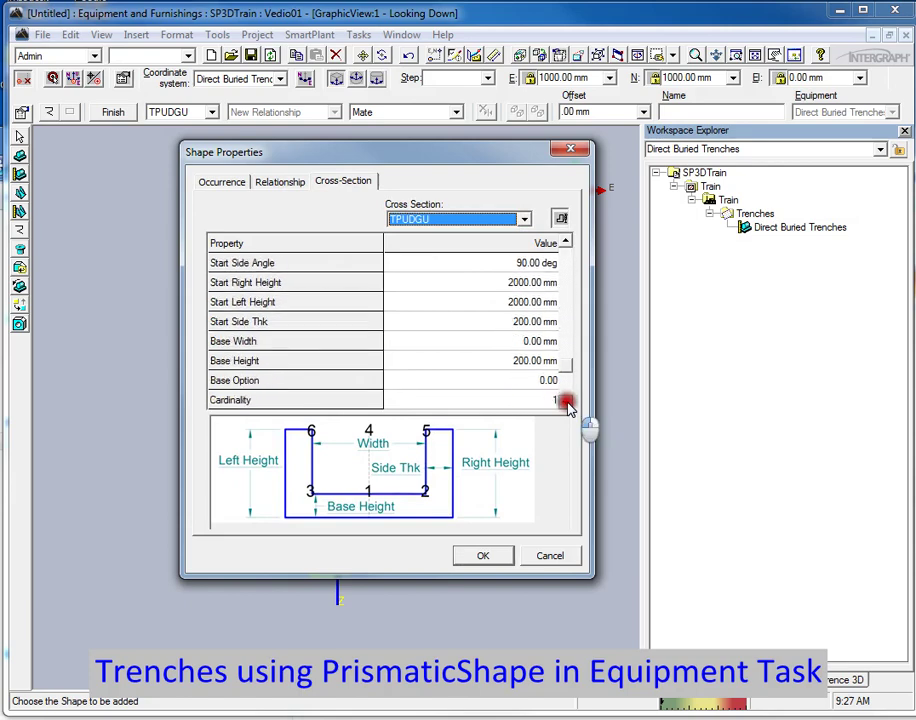
{"action": "left_click", "coordinate": [566, 404]}
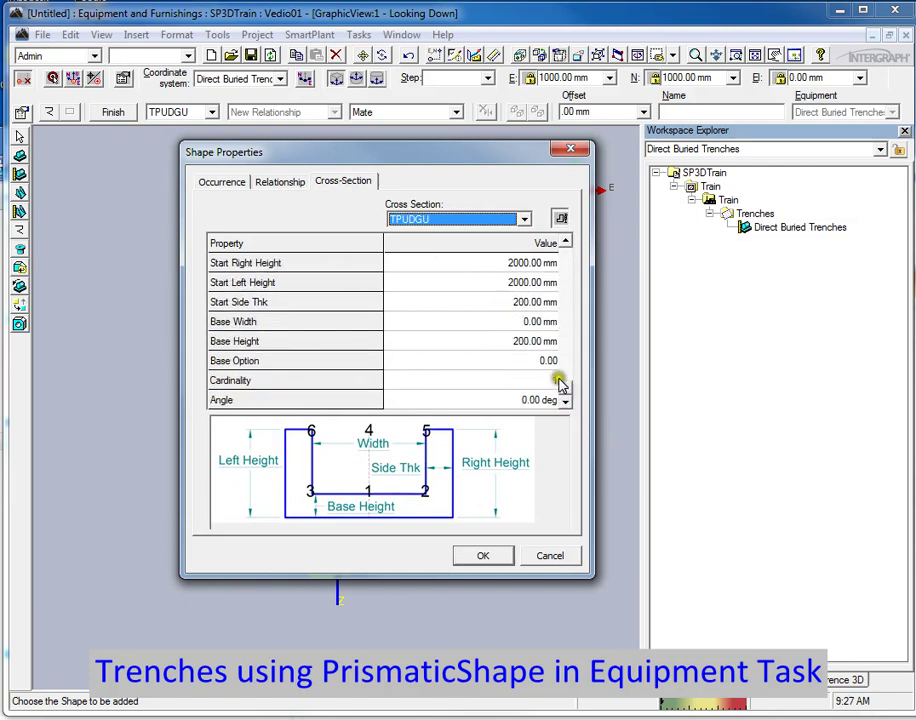
{"action": "left_click", "coordinate": [565, 242]}
{"action": "left_click", "coordinate": [565, 242]}
{"action": "left_click", "coordinate": [509, 308]}
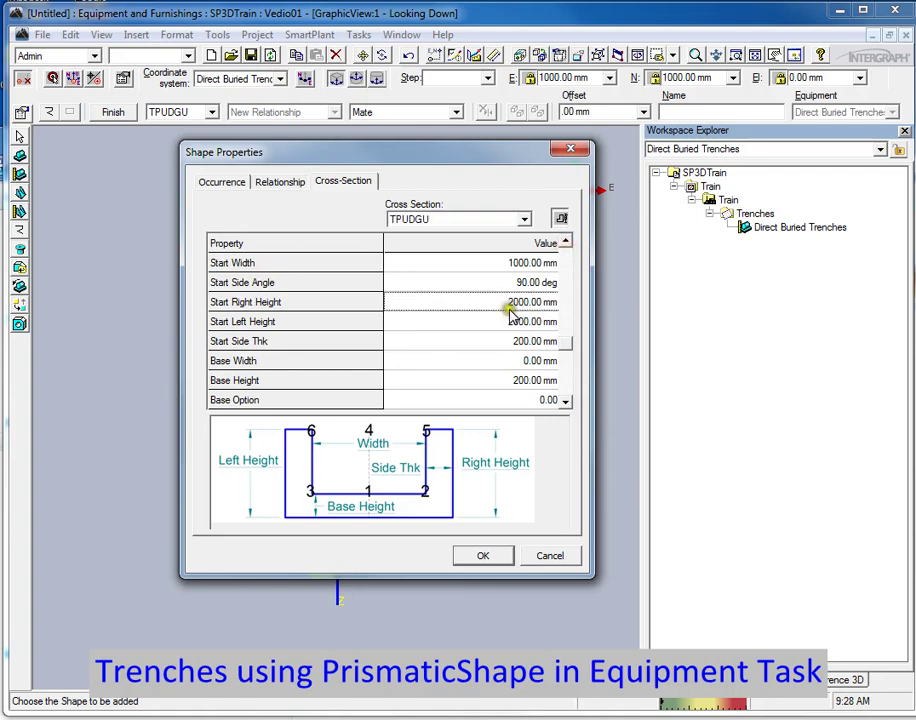
{"action": "left_click", "coordinate": [509, 305]}
{"action": "left_click", "coordinate": [487, 302]}
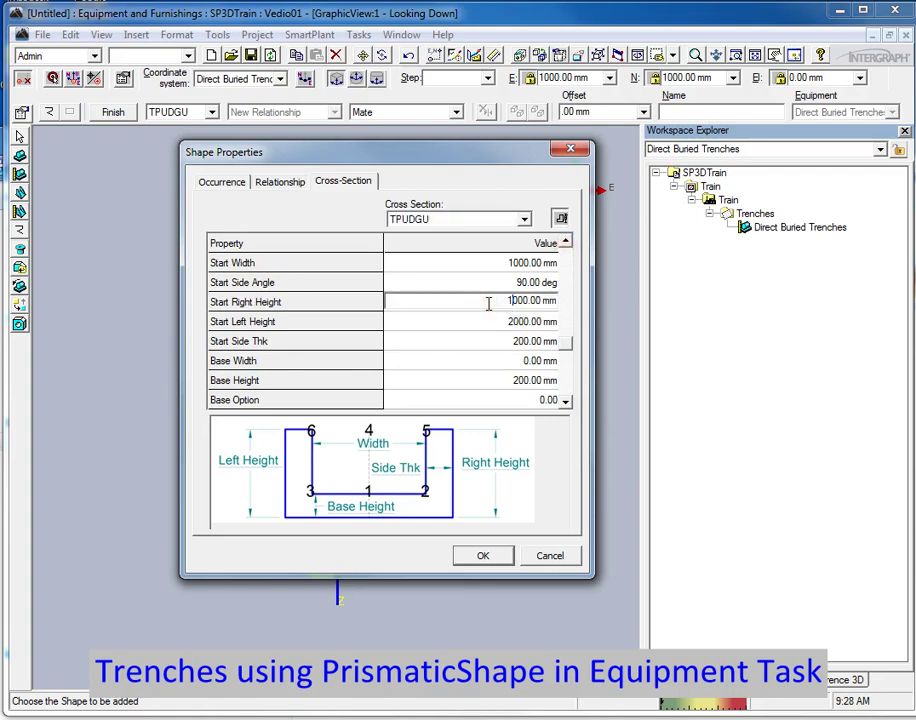
{"action": "left_click", "coordinate": [505, 322]}
{"action": "left_click", "coordinate": [485, 325]}
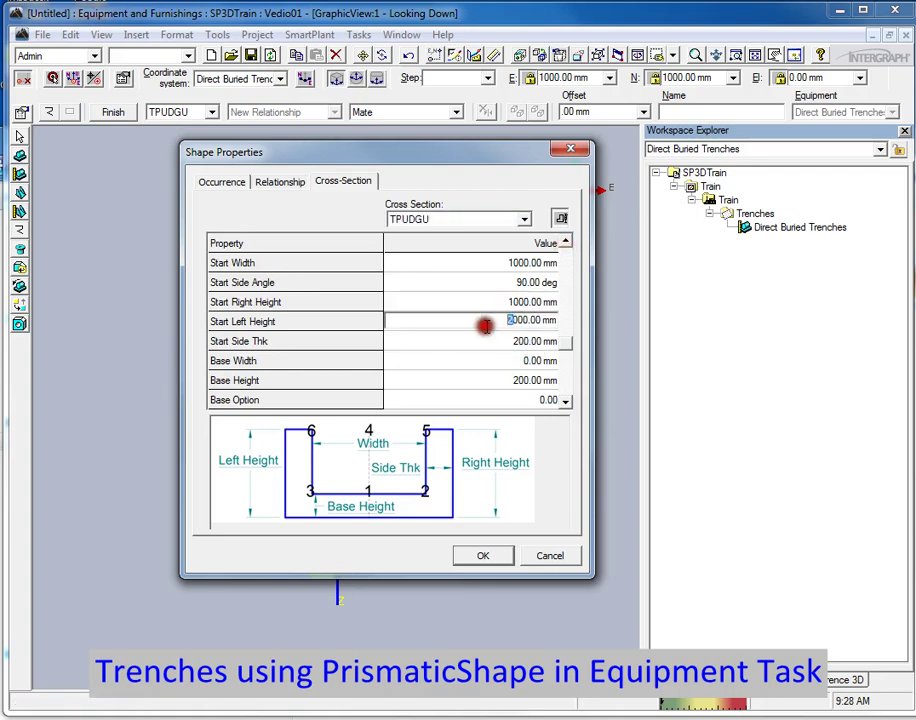
{"action": "left_click", "coordinate": [497, 552]}
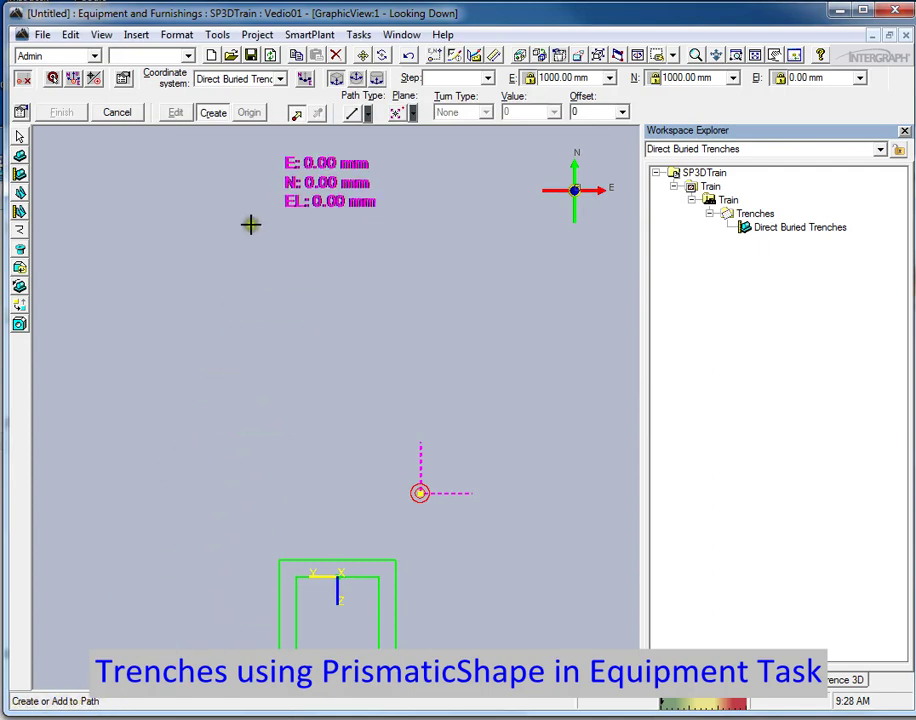
Start the shape's path at the equipment origin, with E, N and El all at 0 mm.
{"action": "left_click", "coordinate": [298, 115]}
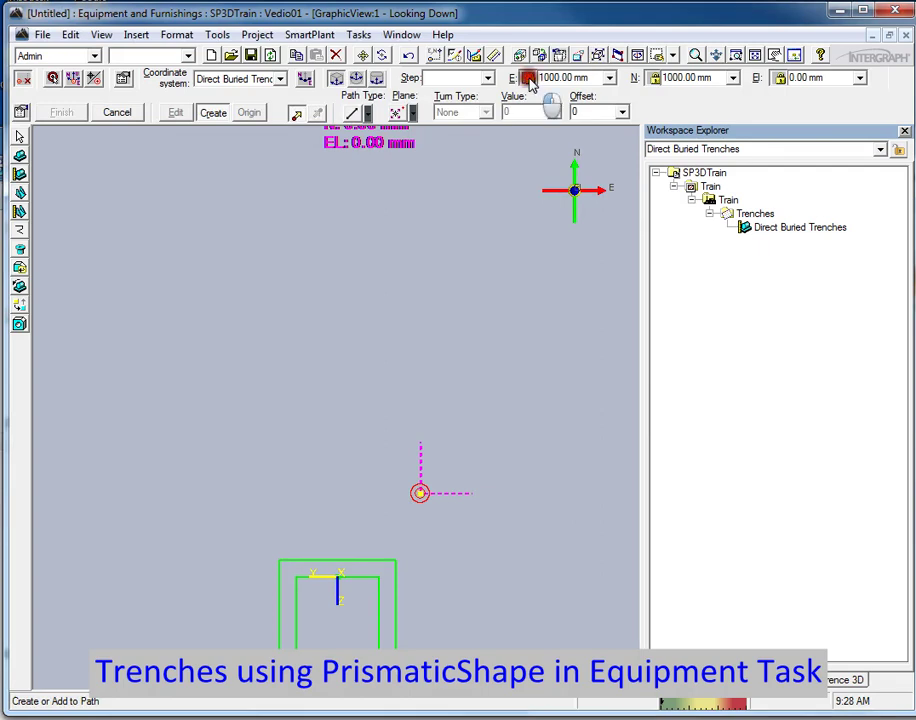
{"action": "left_click", "coordinate": [609, 77]}
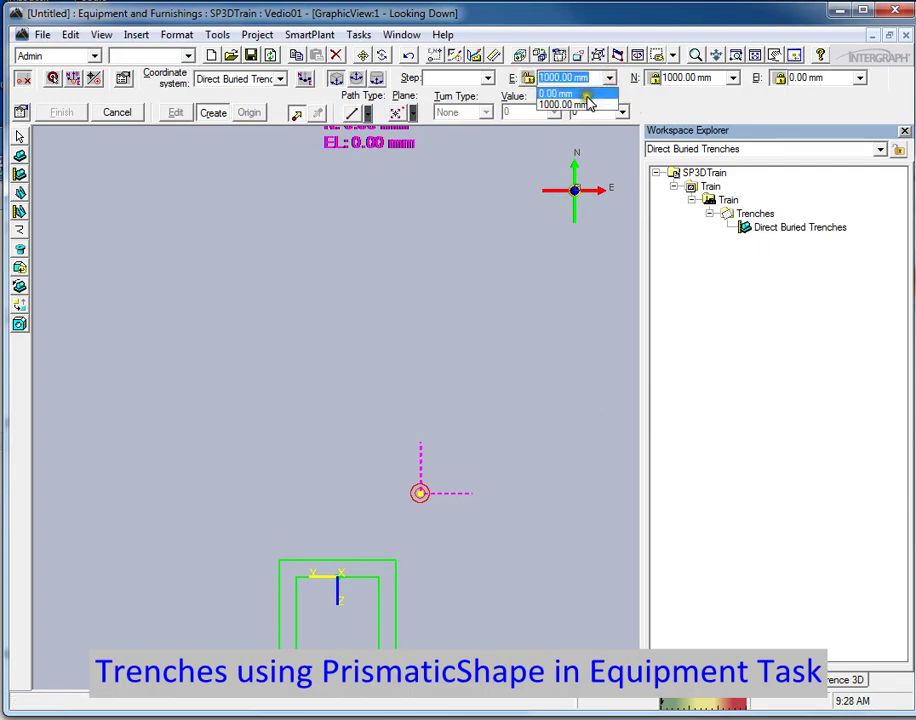
{"action": "left_click", "coordinate": [587, 91]}
{"action": "left_click", "coordinate": [733, 78]}
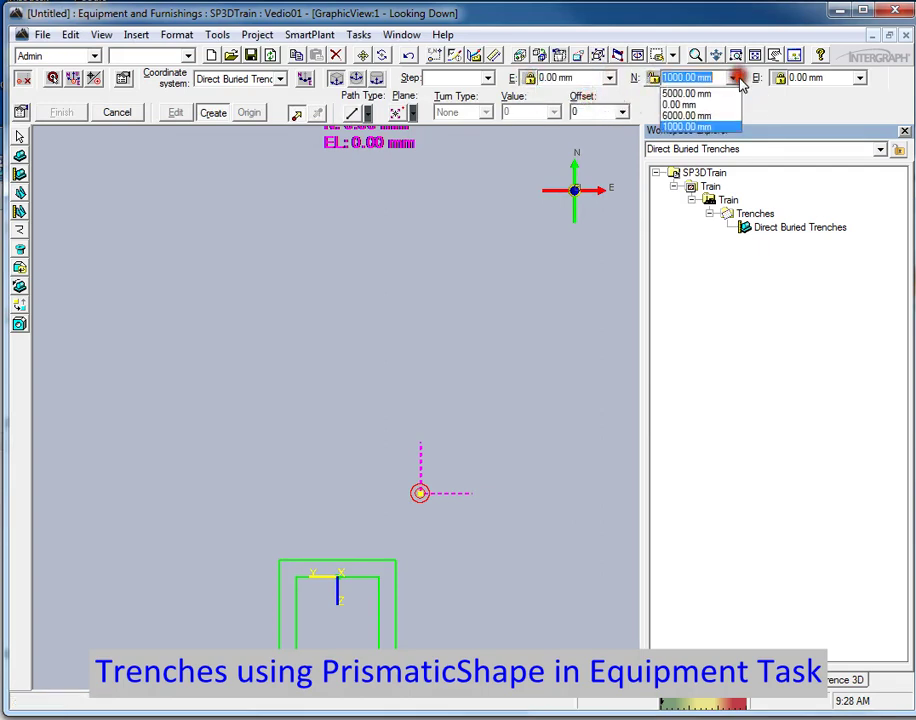
{"action": "left_click", "coordinate": [702, 105]}
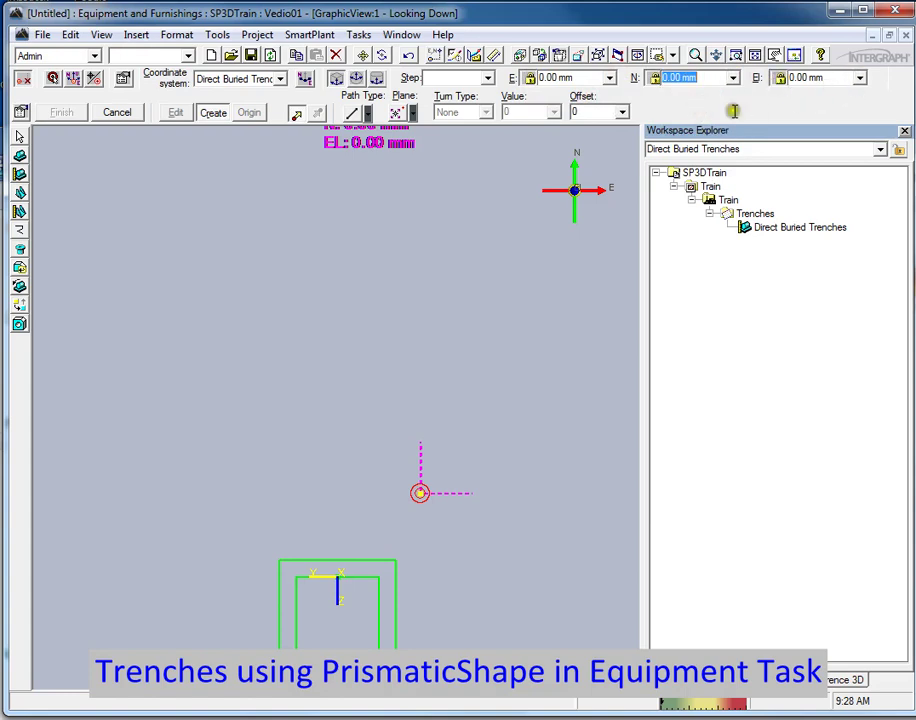
{"action": "left_click", "coordinate": [297, 117]}
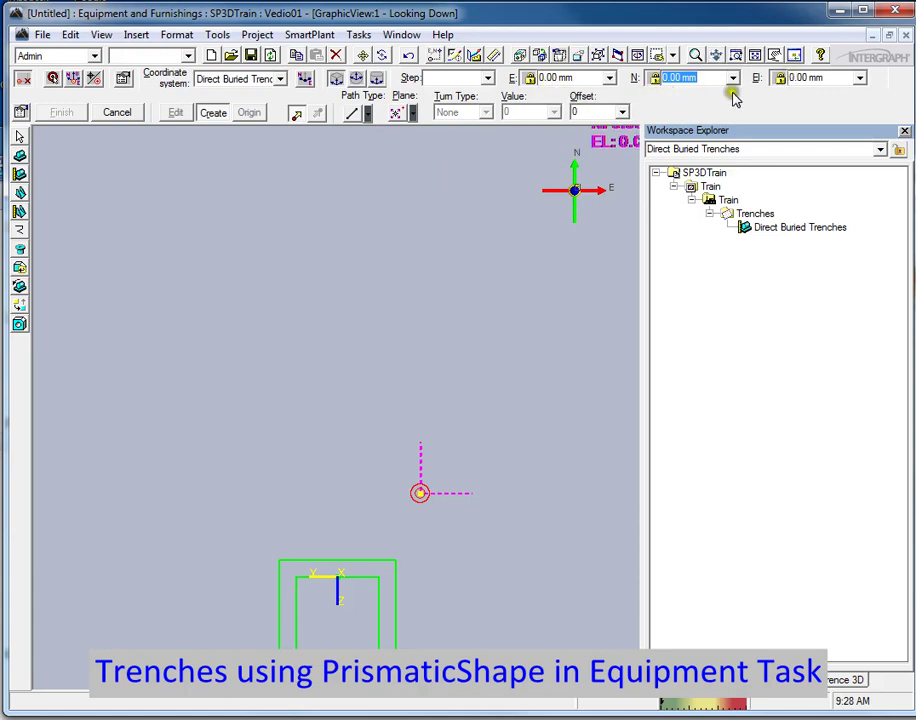
{"action": "left_click", "coordinate": [420, 491]}
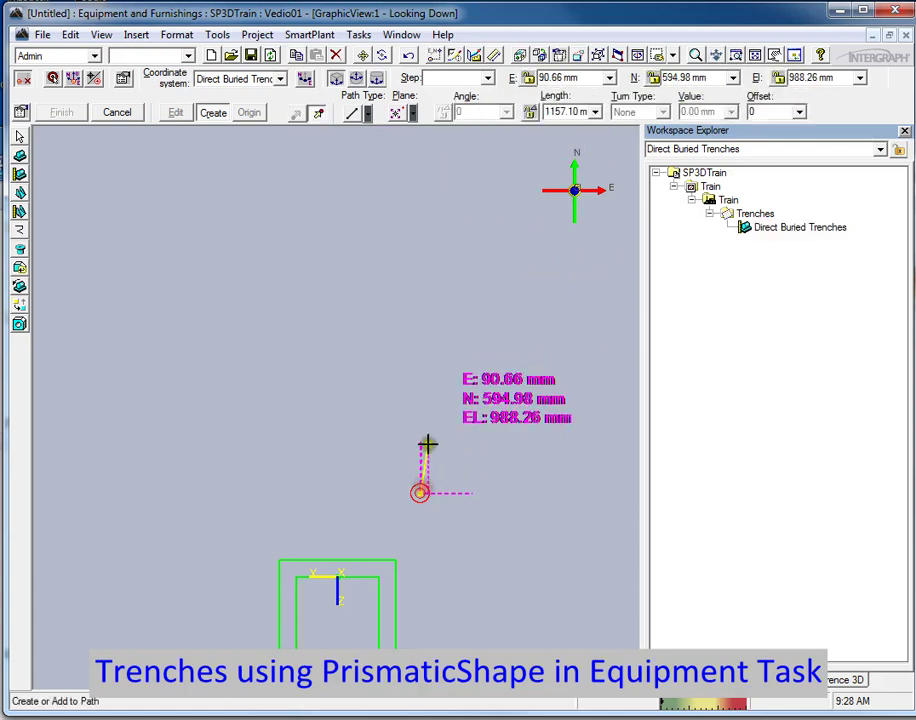
Draw a straight path segment in the horizontal plan plane due north to N 5000 mm, and end the path there.
{"action": "left_click", "coordinate": [410, 113]}
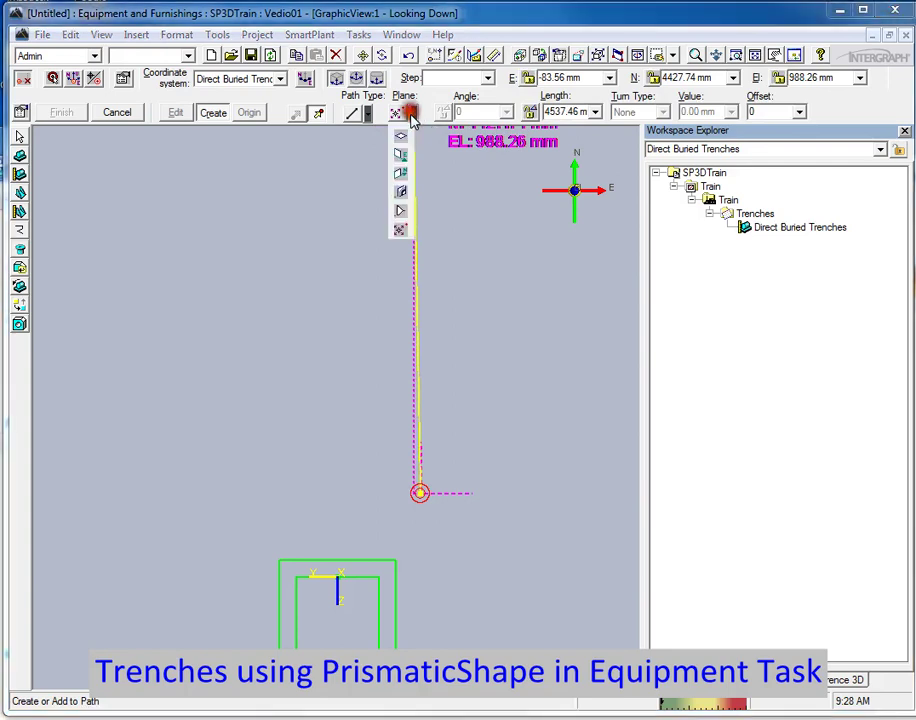
{"action": "left_click", "coordinate": [401, 135]}
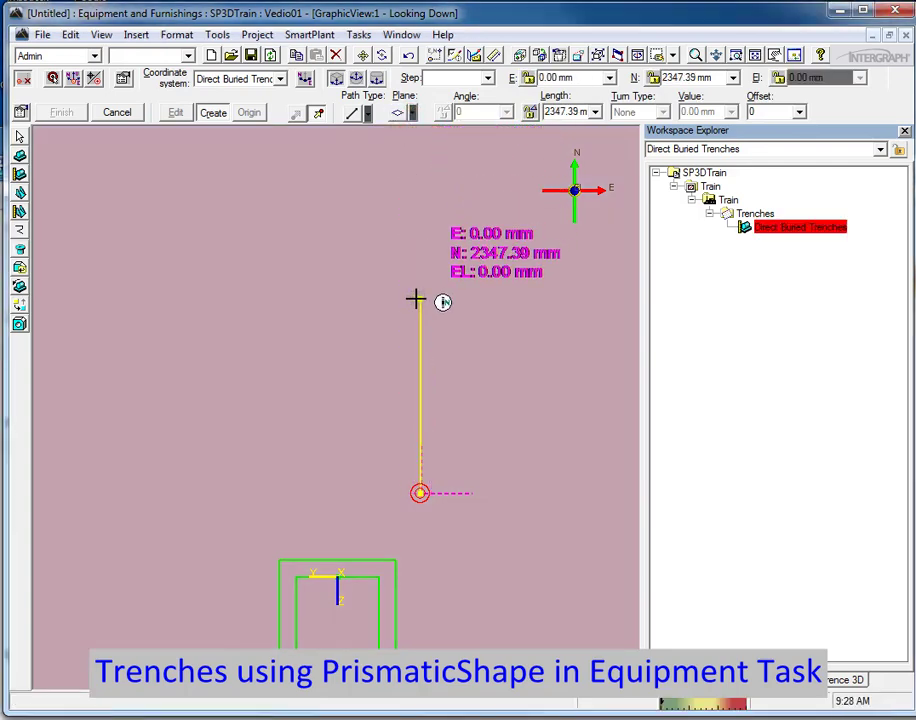
{"action": "left_click", "coordinate": [368, 114]}
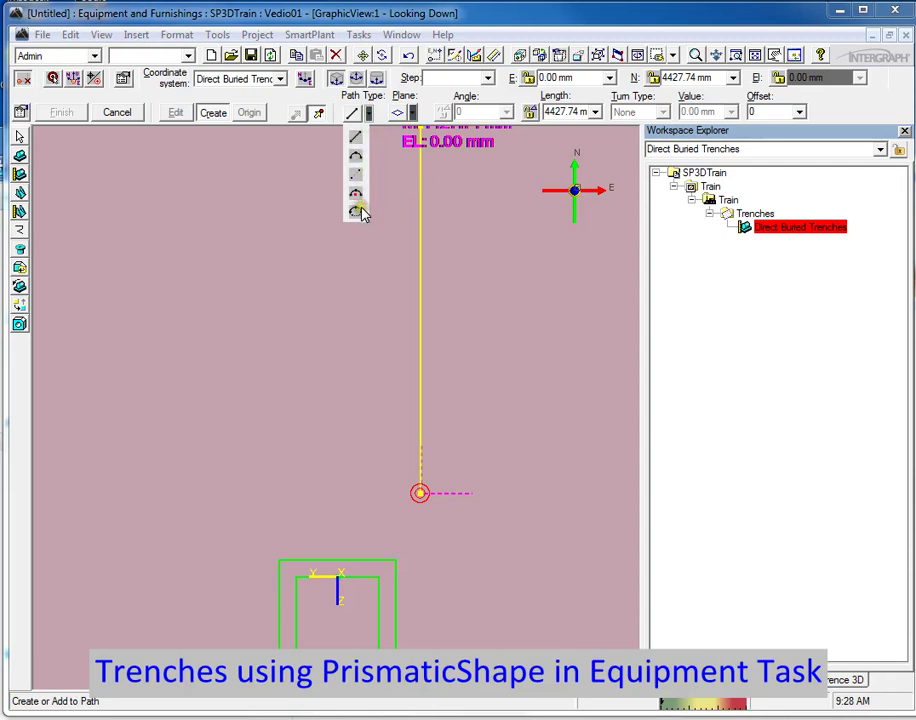
{"action": "left_click", "coordinate": [358, 141]}
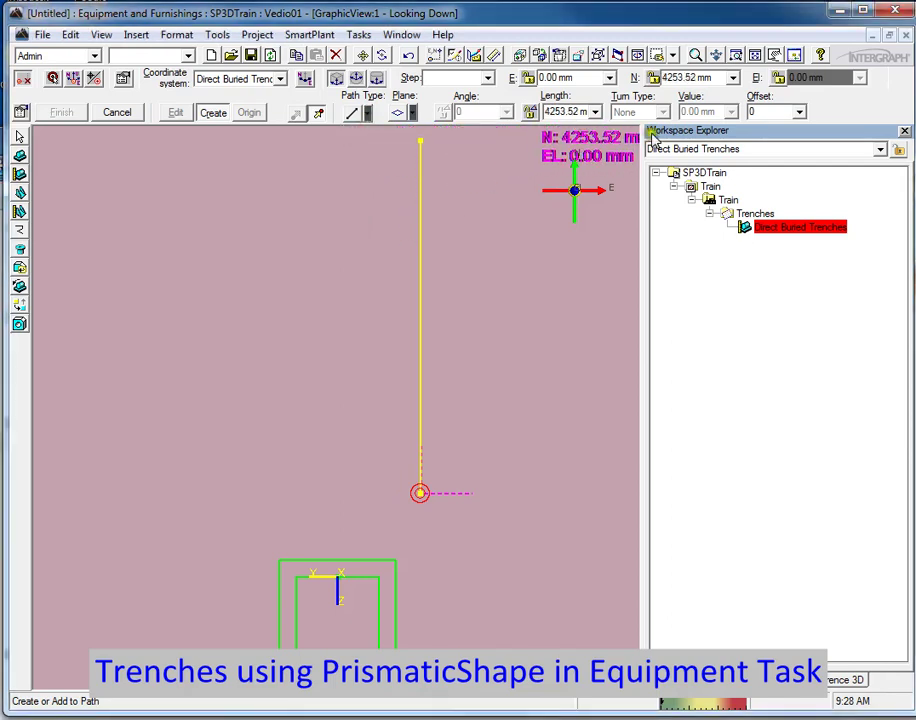
{"action": "left_click", "coordinate": [710, 77]}
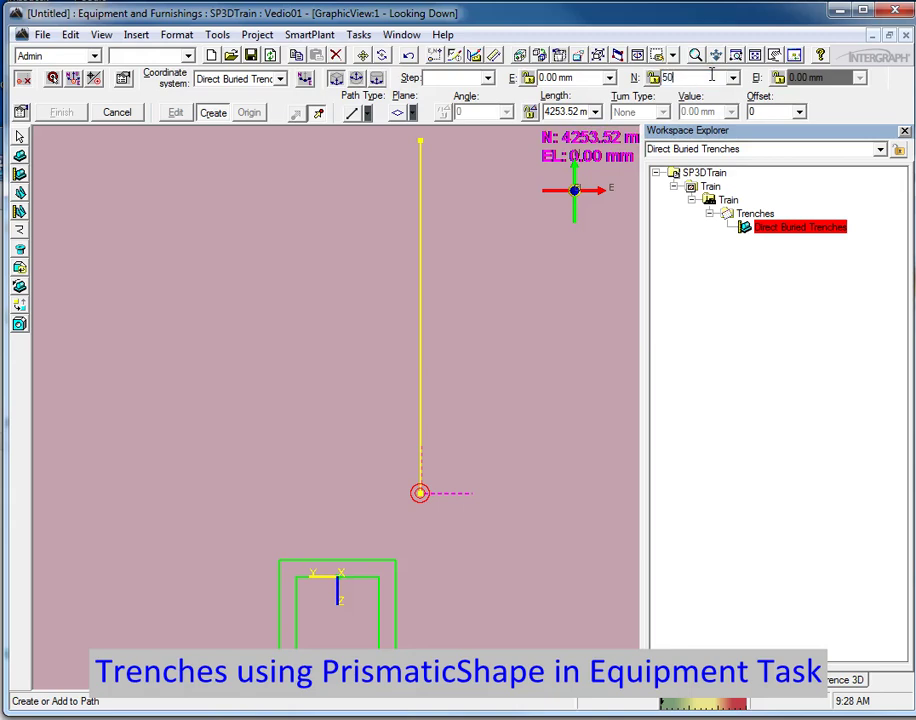
{"action": "key", "text": "Return"}
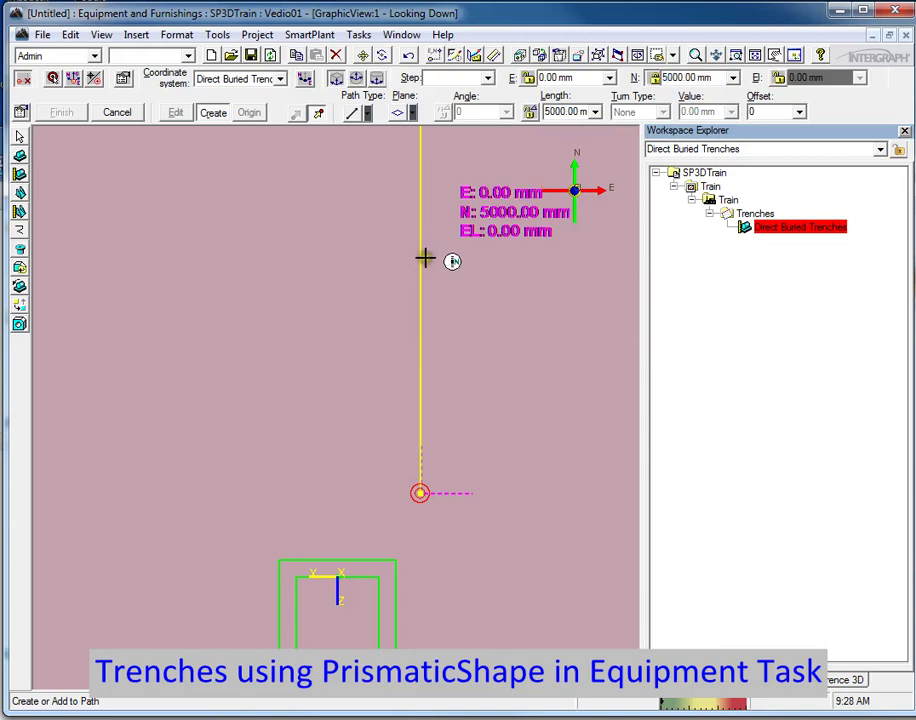
{"action": "left_click", "coordinate": [418, 226]}
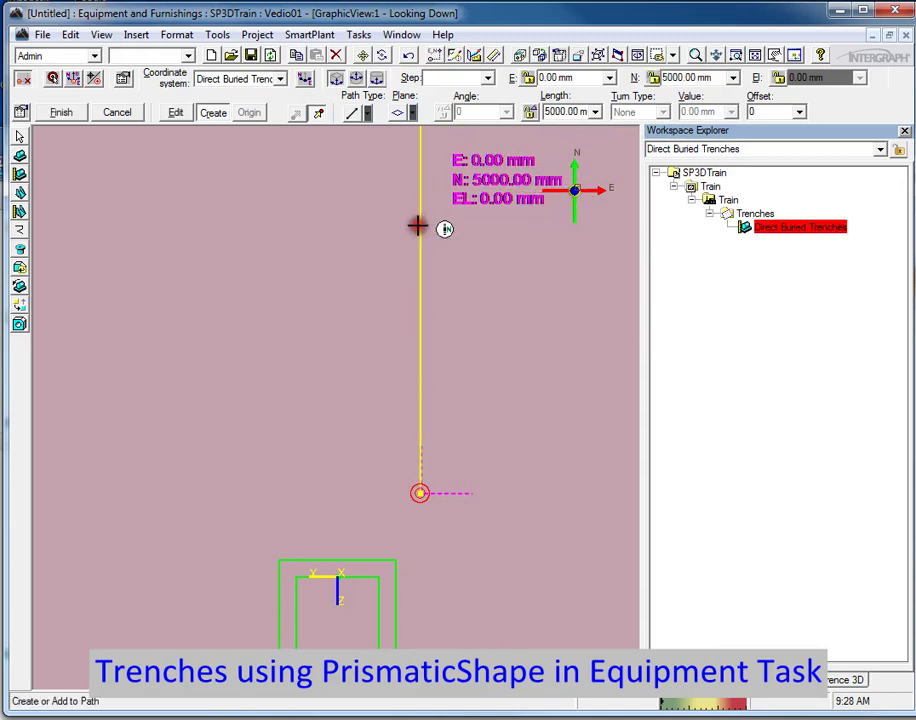
{"action": "right_click", "coordinate": [475, 241]}
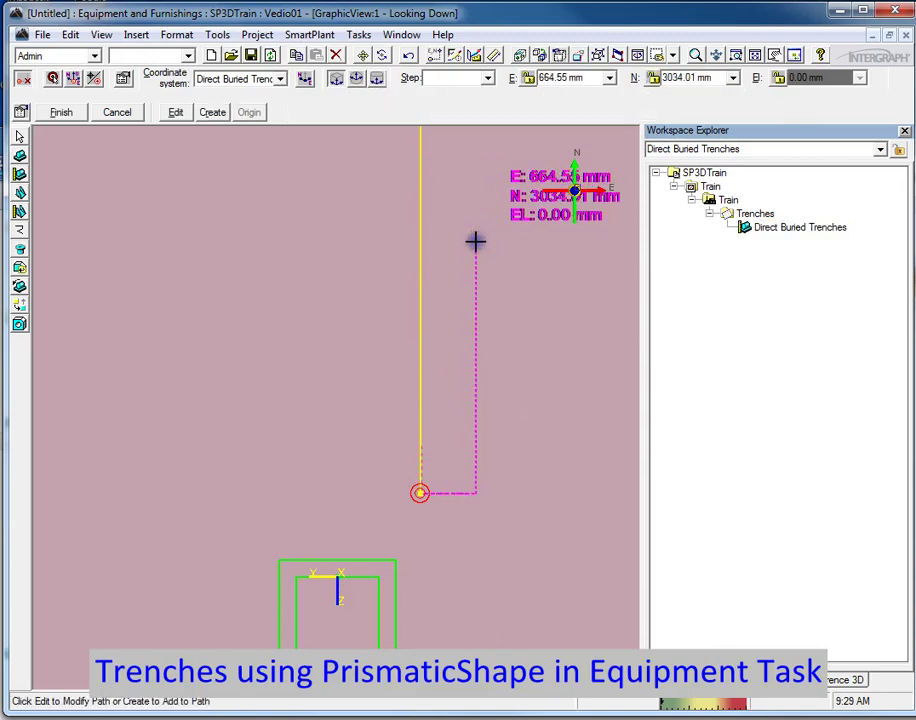
Switch the view to Isometric, finish the path and commit the prismatic trench shape.
{"action": "left_click", "coordinate": [673, 55]}
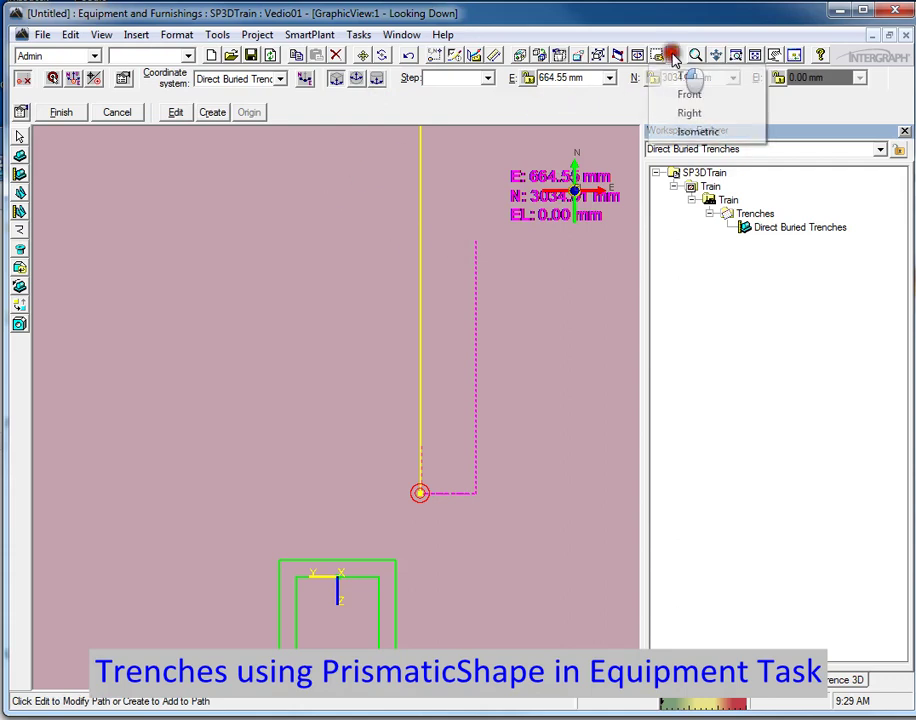
{"action": "left_click", "coordinate": [697, 132]}
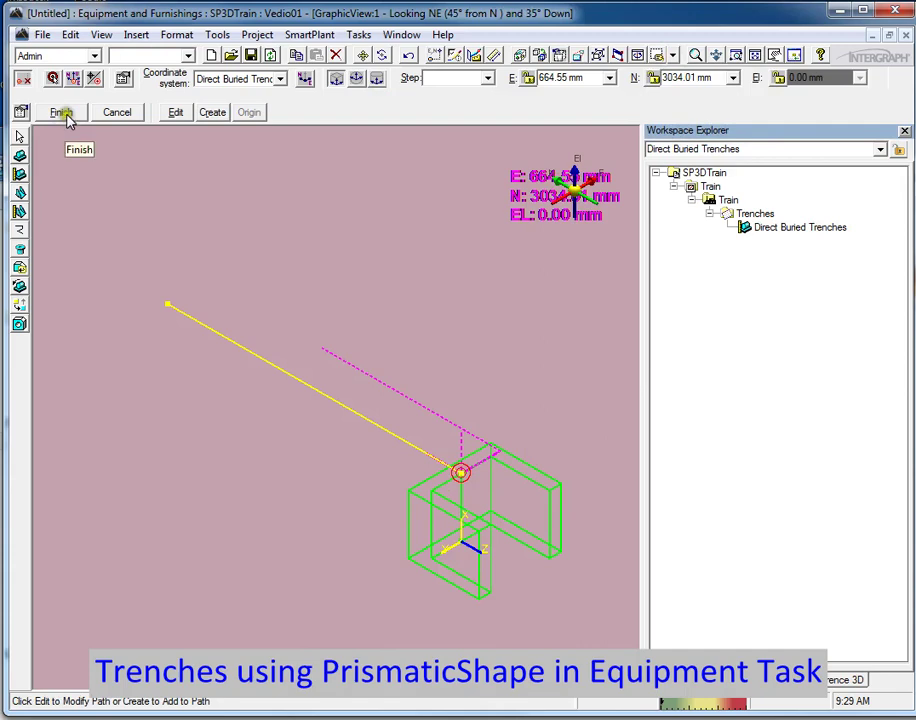
{"action": "left_click", "coordinate": [64, 116]}
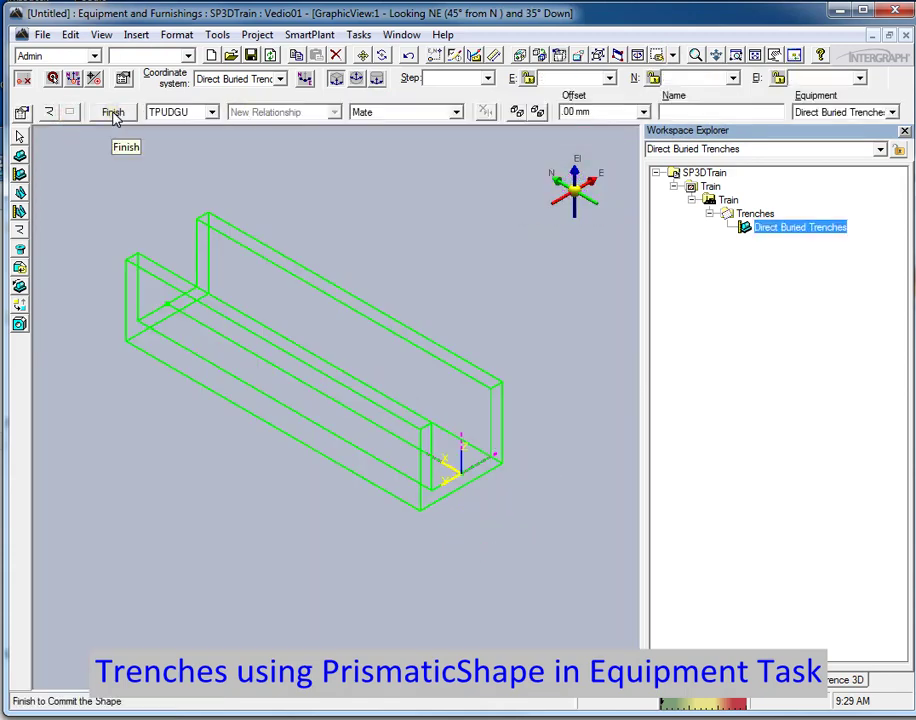
{"action": "left_click", "coordinate": [113, 113]}
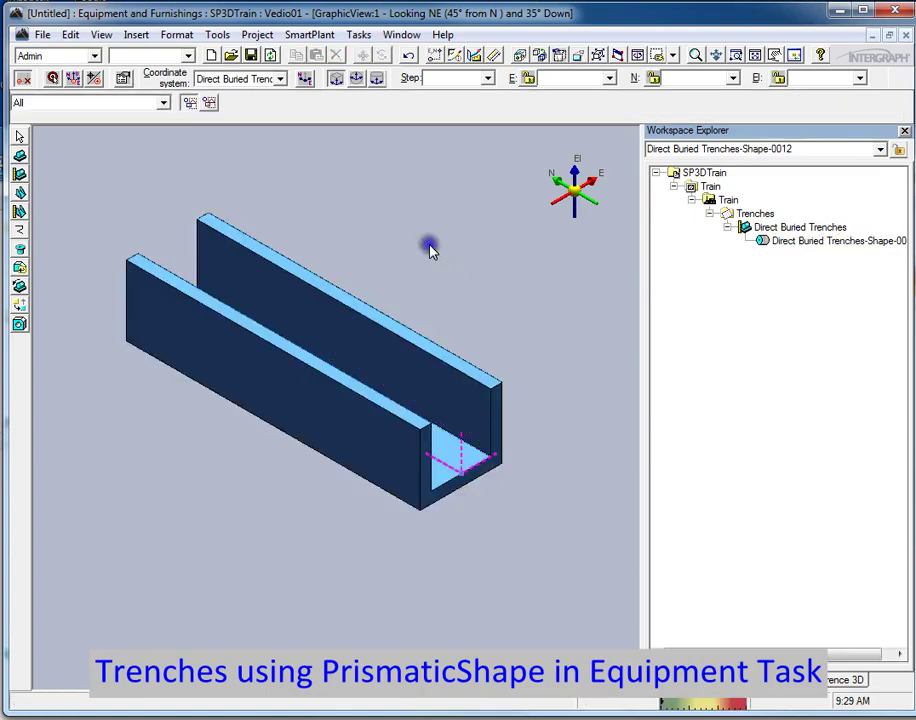
Check the new trench shape and its parent equipment by selecting each in the hierarchy, and clear the selection.
{"action": "left_click", "coordinate": [801, 241]}
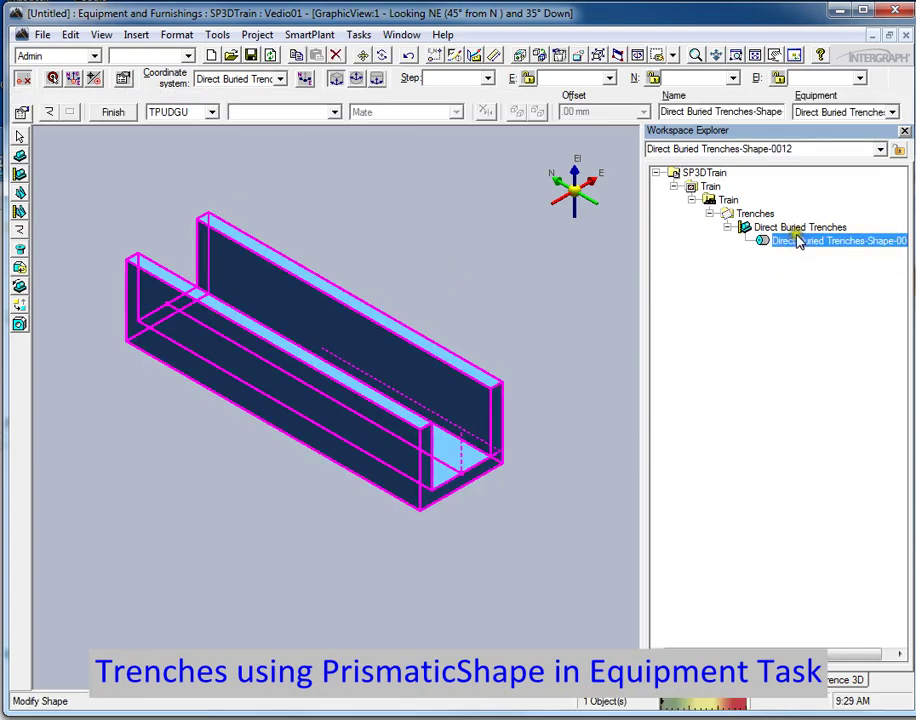
{"action": "left_click", "coordinate": [798, 228]}
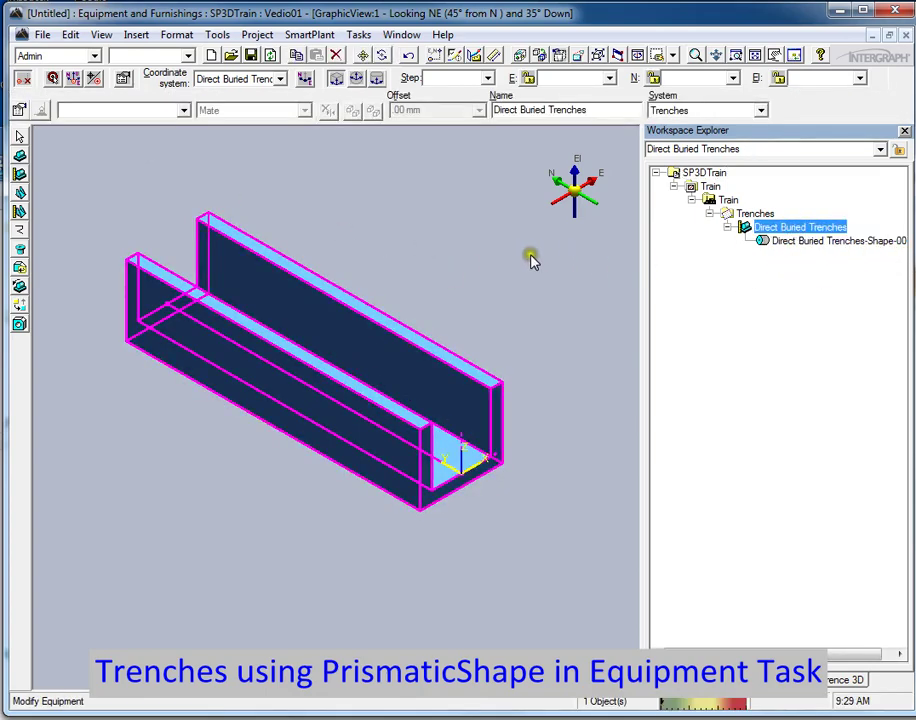
{"action": "left_click", "coordinate": [240, 176]}
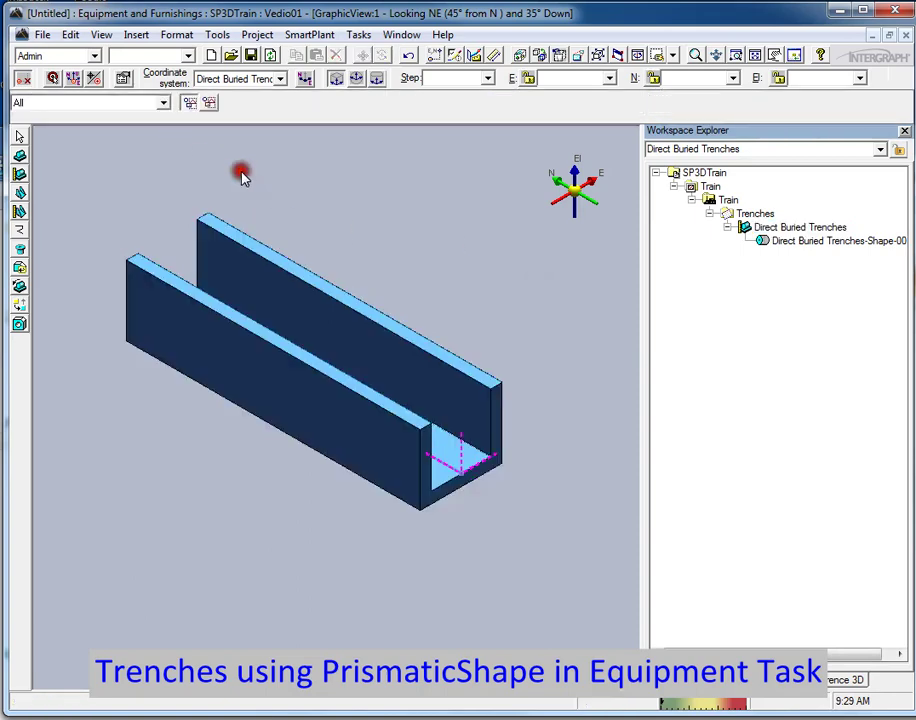
Open the trench shape's cross-section properties and set Start Right Height to 500 mm.
{"action": "left_click", "coordinate": [815, 241]}
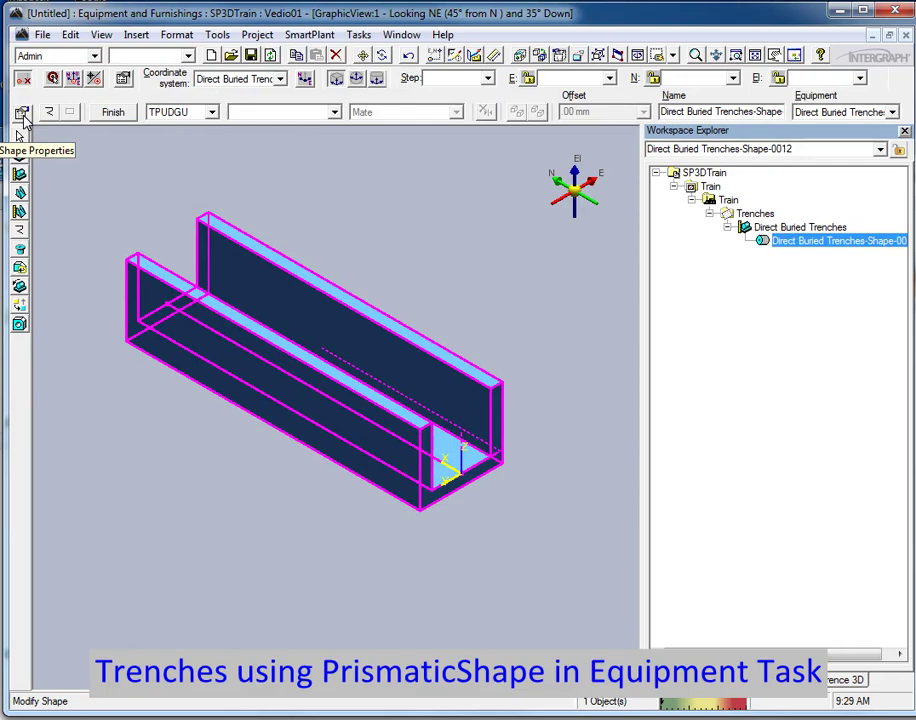
{"action": "left_click", "coordinate": [22, 116]}
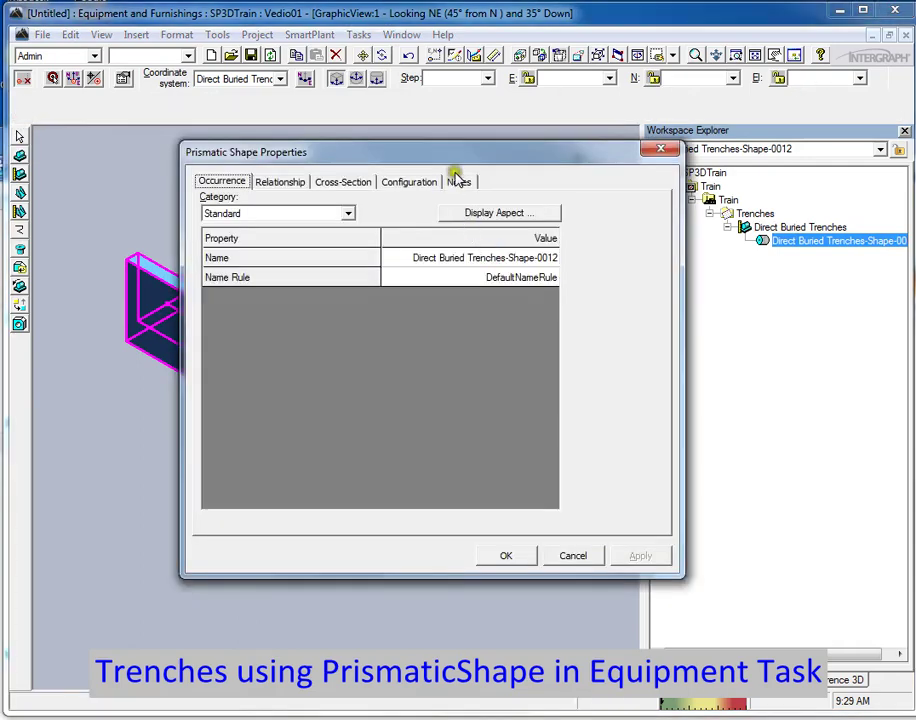
{"action": "left_click_drag", "start_coordinate": [453, 152], "coordinate": [724, 252]}
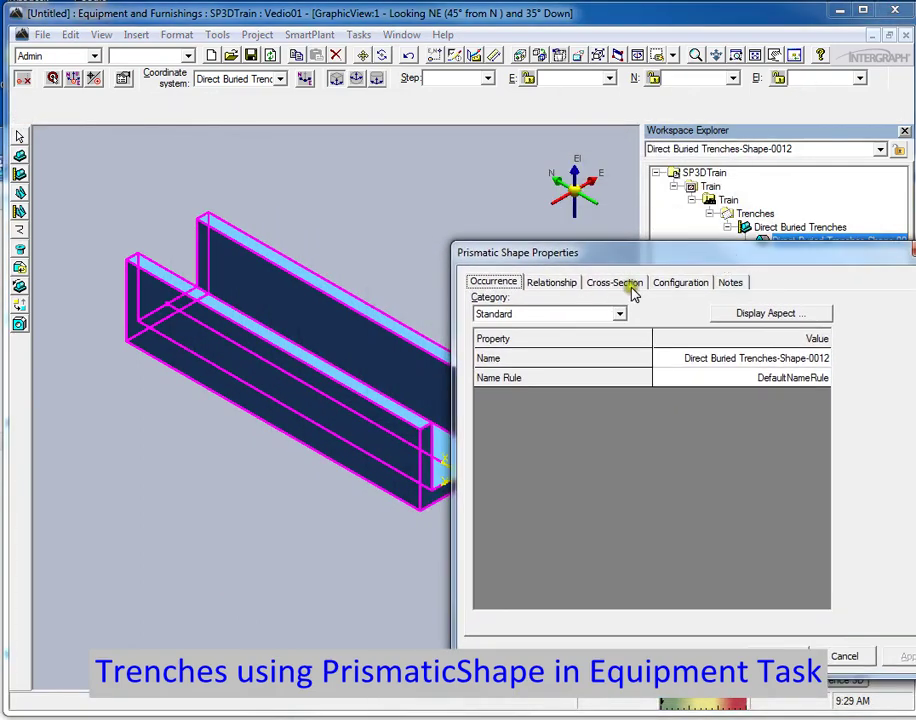
{"action": "left_click", "coordinate": [630, 290]}
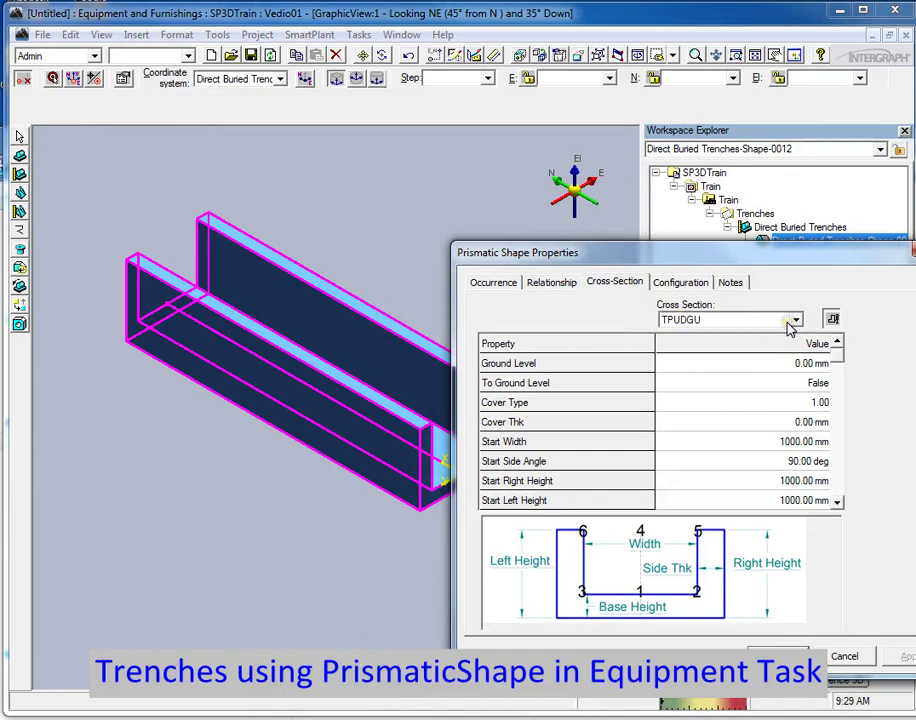
{"action": "left_click", "coordinate": [797, 481]}
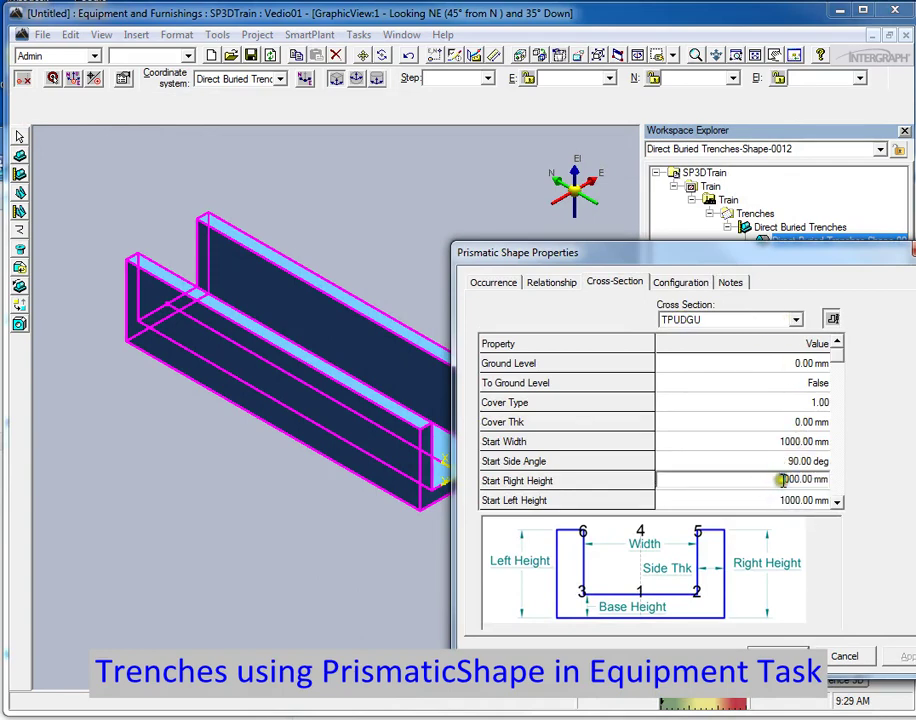
{"action": "left_click_drag", "start_coordinate": [790, 480], "coordinate": [747, 474]}
Set Start Left Height to 500 mm, apply the cross-section changes and close the shape properties.
{"action": "scroll", "coordinate": [791, 510], "scroll_direction": "down", "scroll_amount": 3}
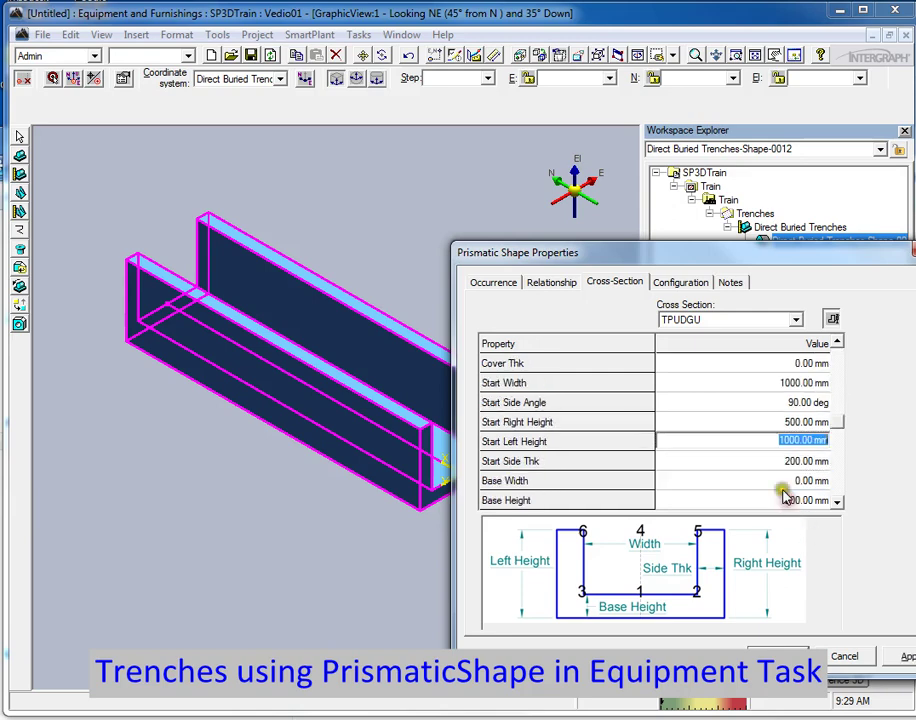
{"action": "left_click", "coordinate": [787, 441]}
{"action": "left_click_drag", "start_coordinate": [788, 441], "coordinate": [753, 439]}
{"action": "left_click", "coordinate": [906, 655]}
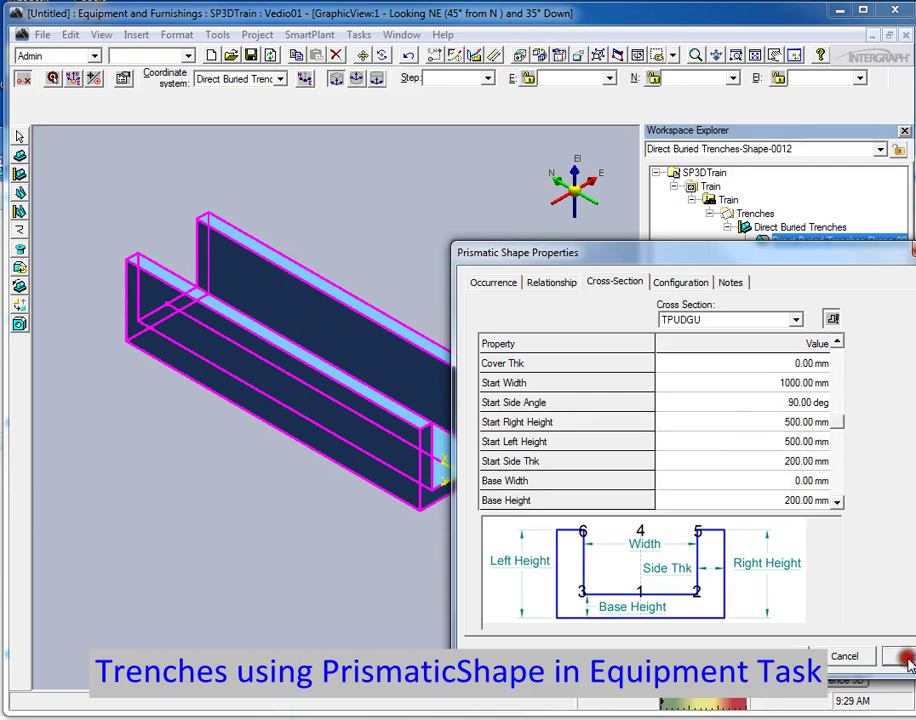
{"action": "left_click", "coordinate": [844, 656]}
{"action": "left_click", "coordinate": [528, 347]}
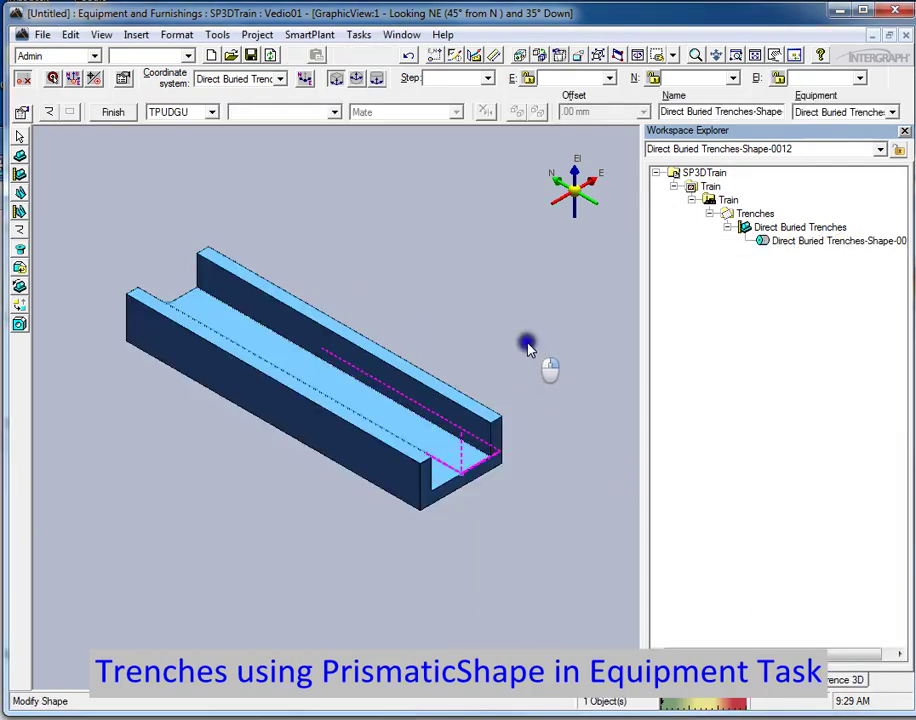
Review the lowered trench by selecting its shape and the Direct Buried Trenches equipment, and clear the selection.
{"action": "scroll", "coordinate": [510, 343], "scroll_direction": "down", "scroll_amount": 2}
{"action": "scroll", "coordinate": [505, 350], "scroll_direction": "up", "scroll_amount": 1}
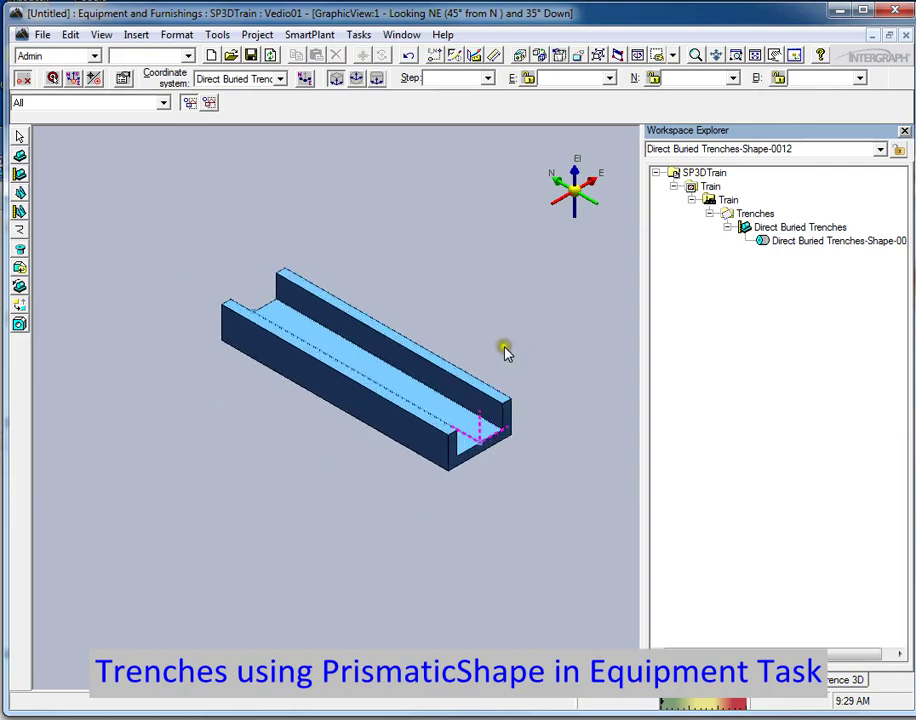
{"action": "left_click", "coordinate": [772, 241]}
{"action": "left_click", "coordinate": [776, 229]}
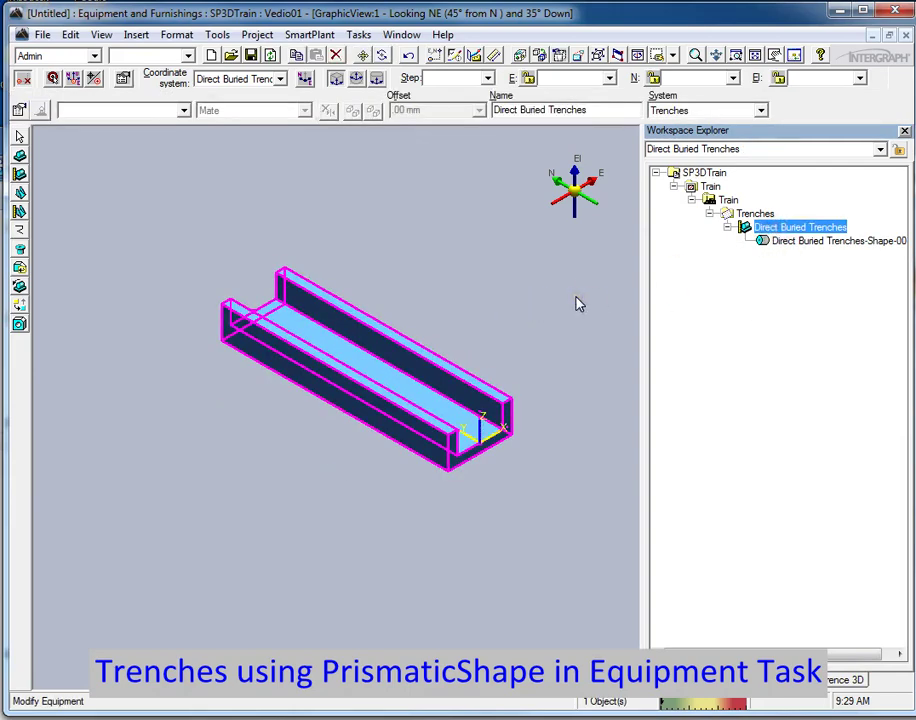
{"action": "left_click", "coordinate": [464, 289]}
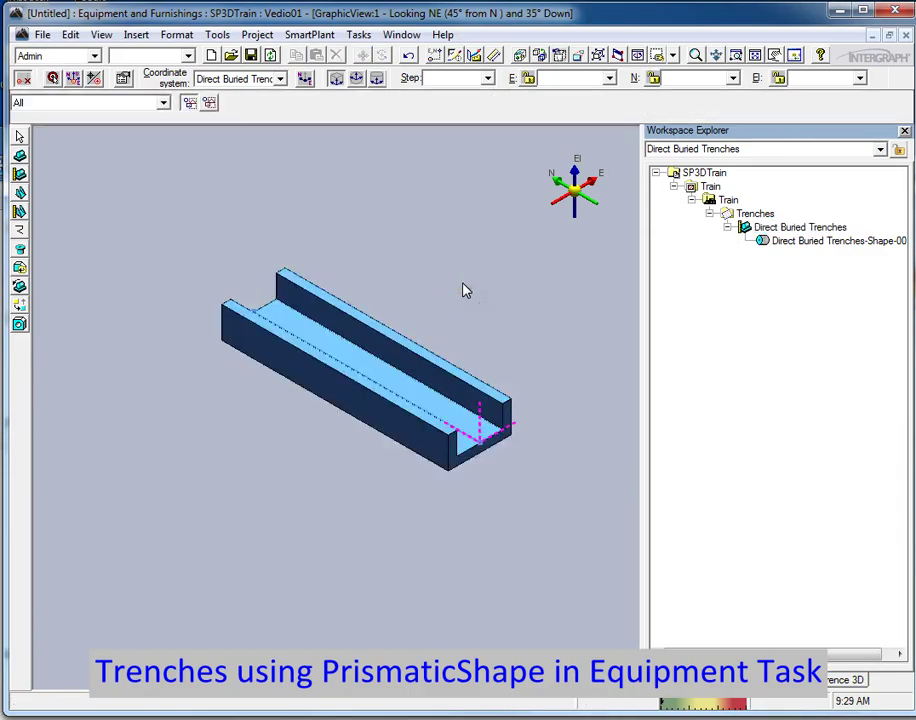